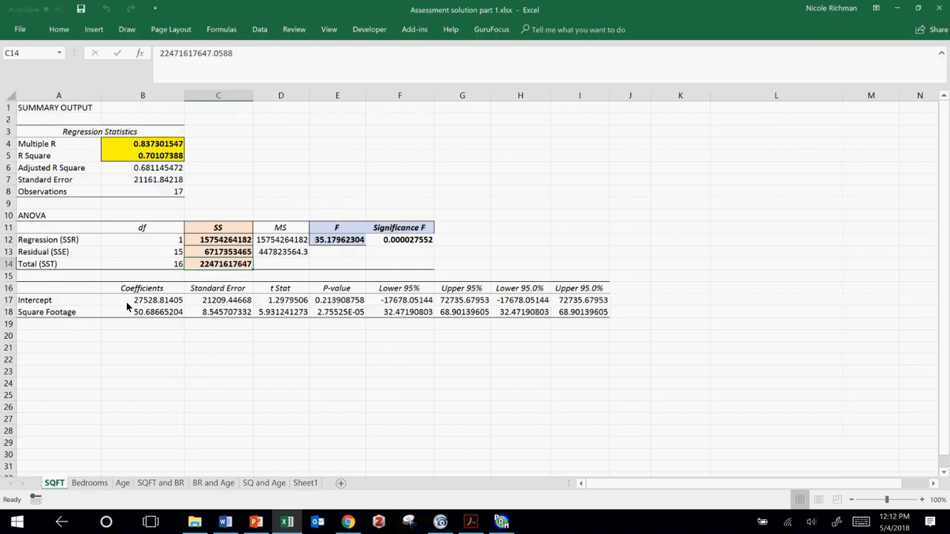
- Enter the general line equation "Y = MX + B" as text in cell B21 below the regression output
click(157, 302)
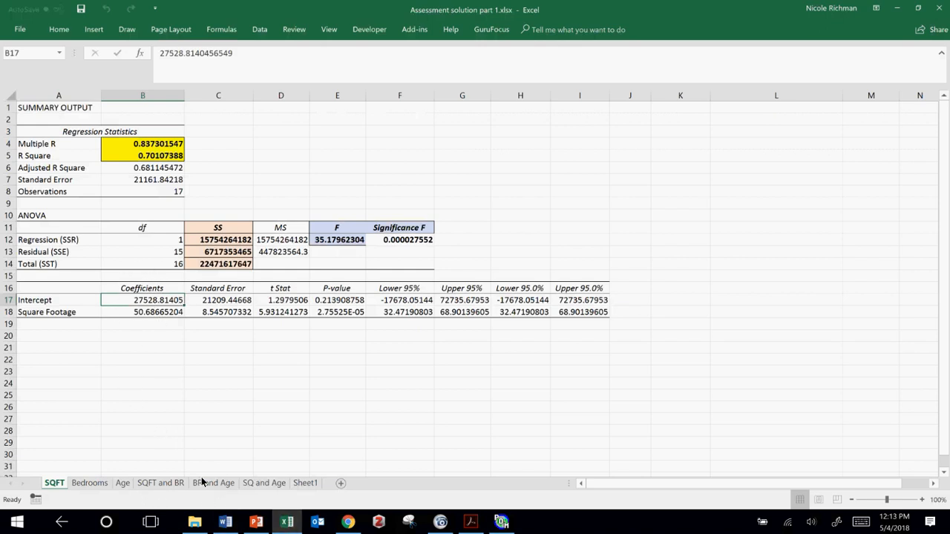
click(148, 352)
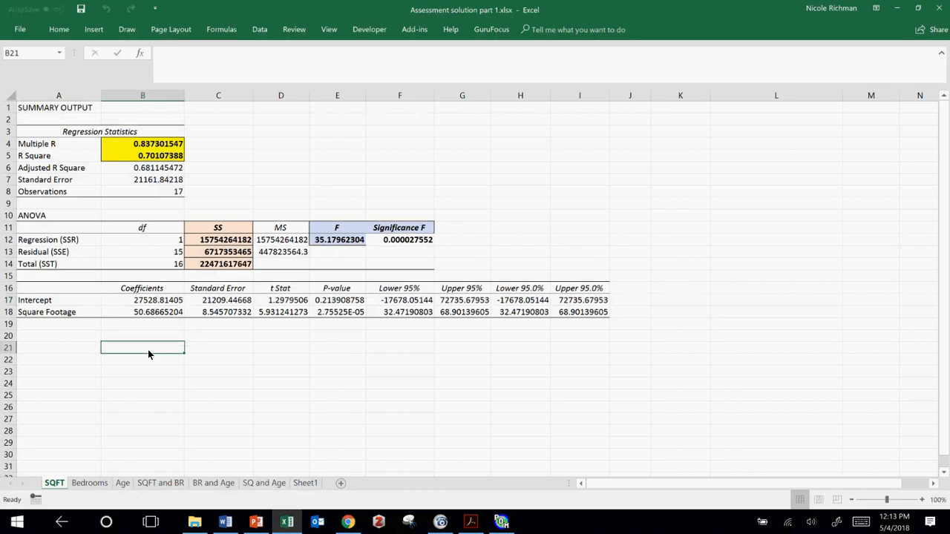
text(Y = MX)
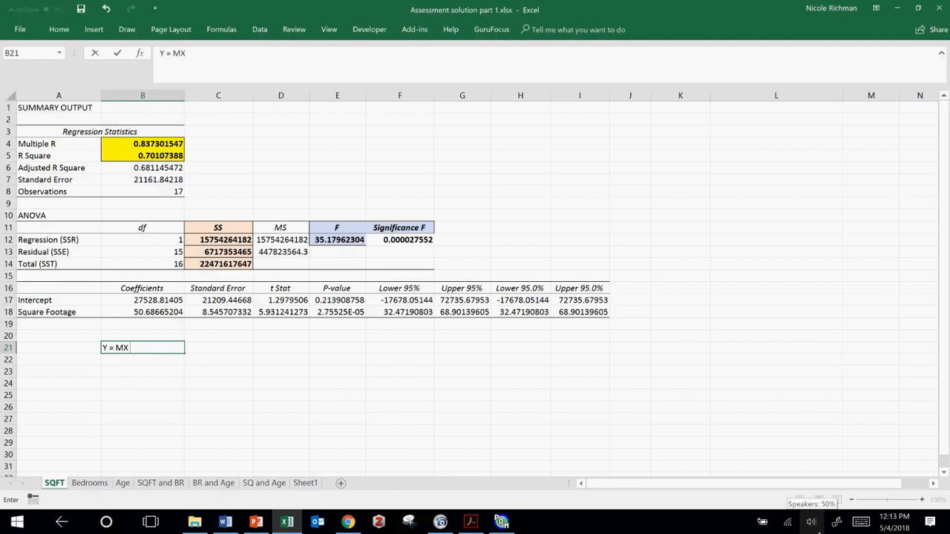
text( + B)
key(Return)
- Enter "Y (Selling Price) = ((coefficient of SF)*X(square footage)) + Intercept" in cell B22
text(Y)
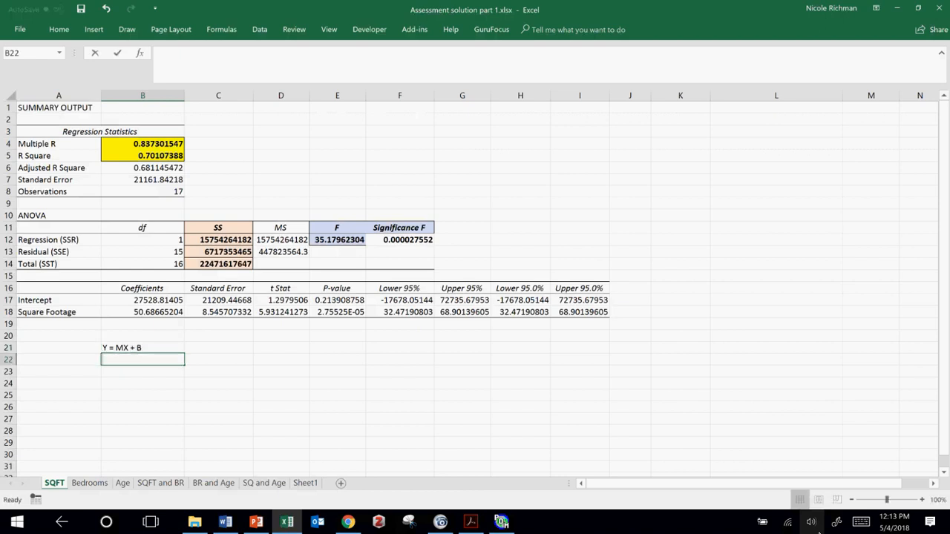
text( (Sel)
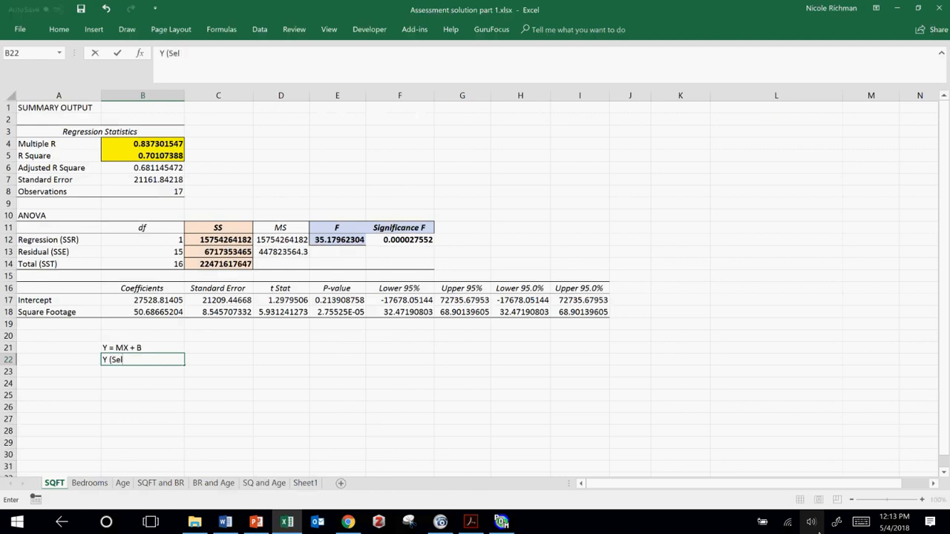
text(ling Price) =)
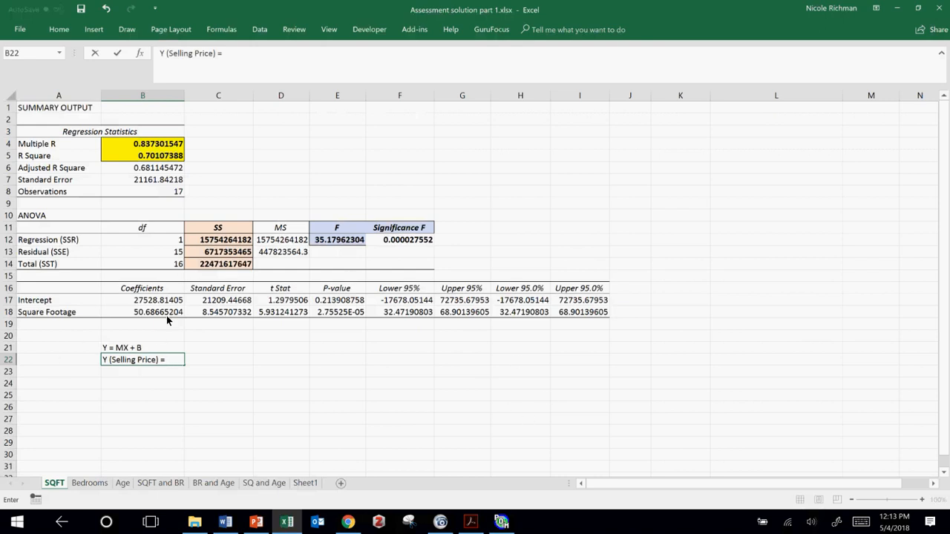
text(((coefficient of SF)*)
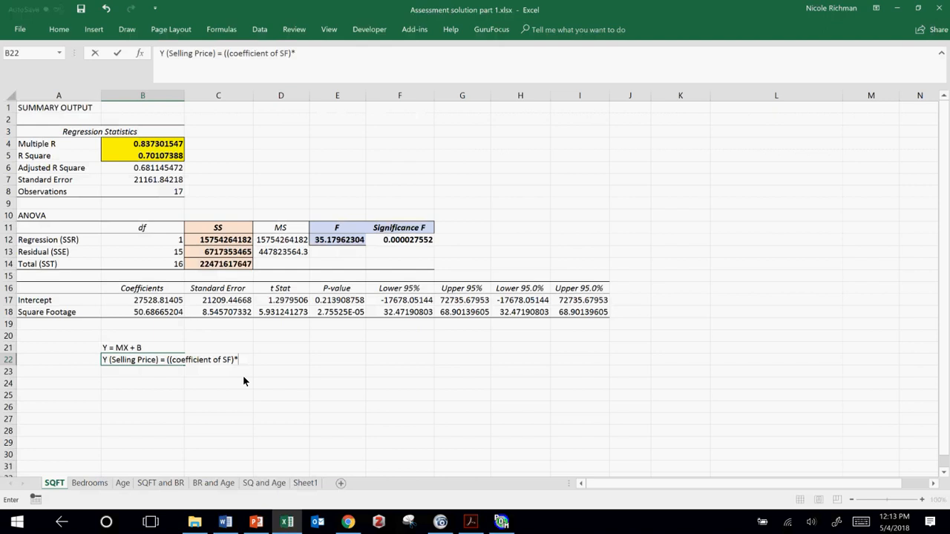
text(X(square footage))
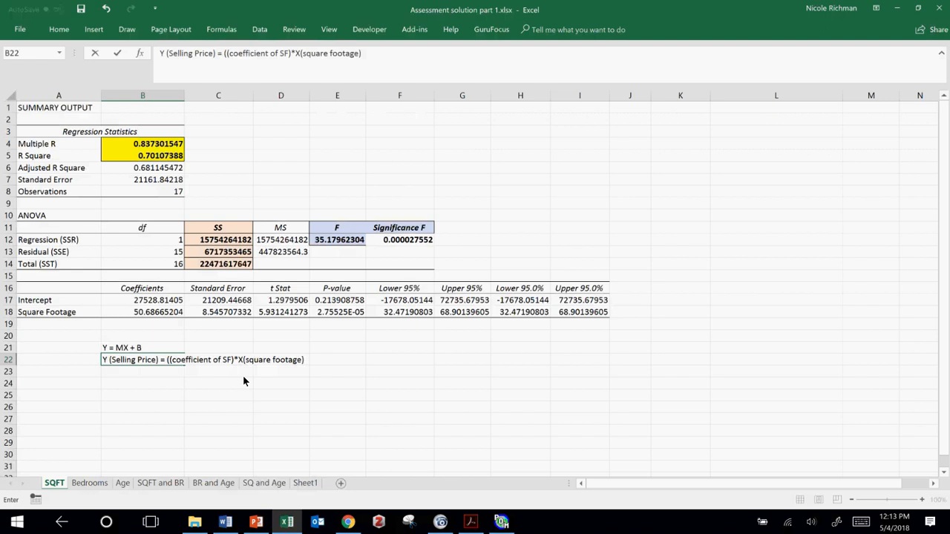
text() + Intercept)
key(Return)
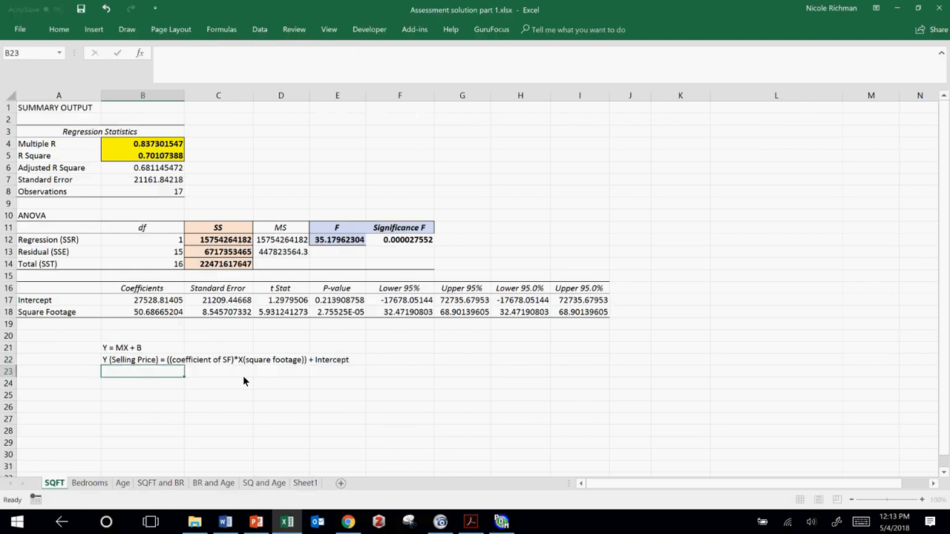
- Enter the fitted equation "Y = 50.69x + 27,528.81" as text in cell B23
text(Y = 50.69x + 27)
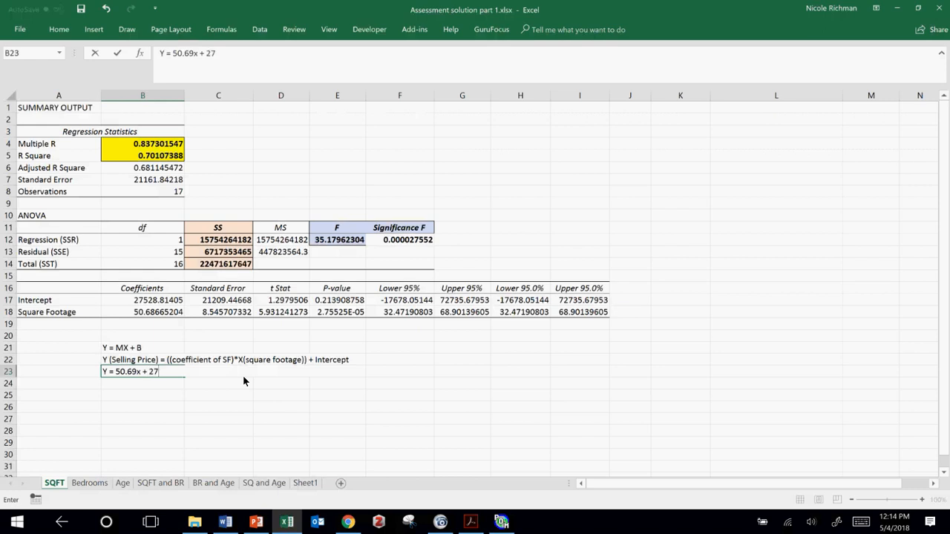
text(,528.81)
click(145, 399)
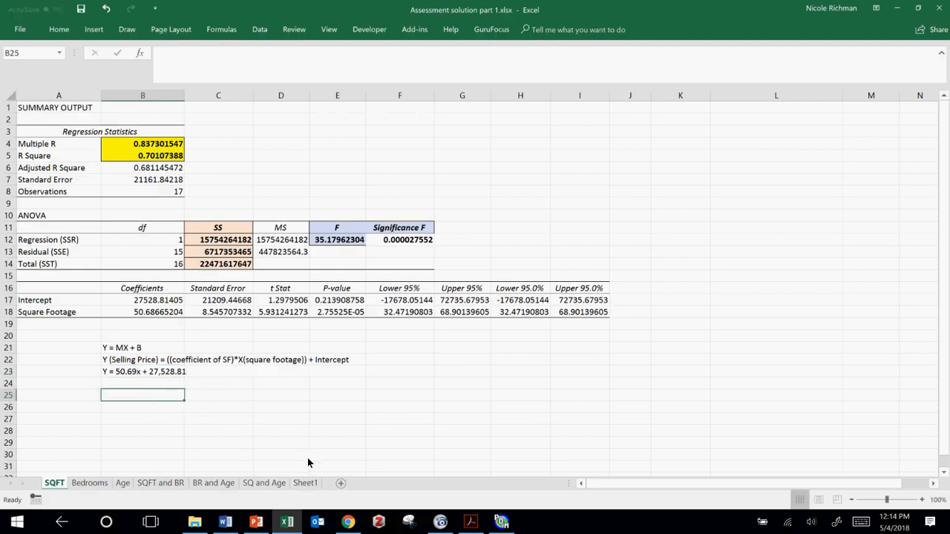
- Write the prediction for 2000 square feet in cell B25 as "Y=(50.69*2000)+27,528.81"
text(Y)
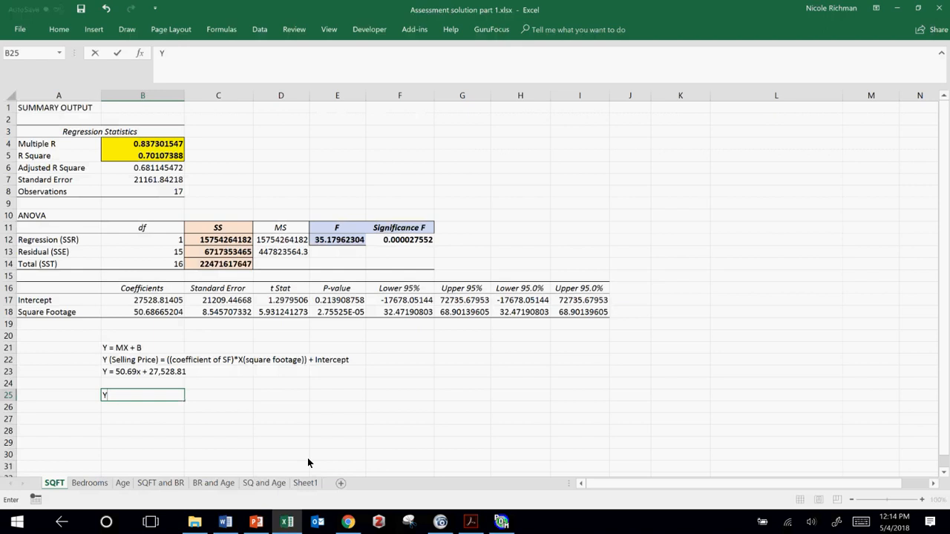
text(=)
text((503)
key(BackSpace)
text(.69))
key(BackSpace)
key(BackSpace)
key(BackSpace)
text(69*2000)
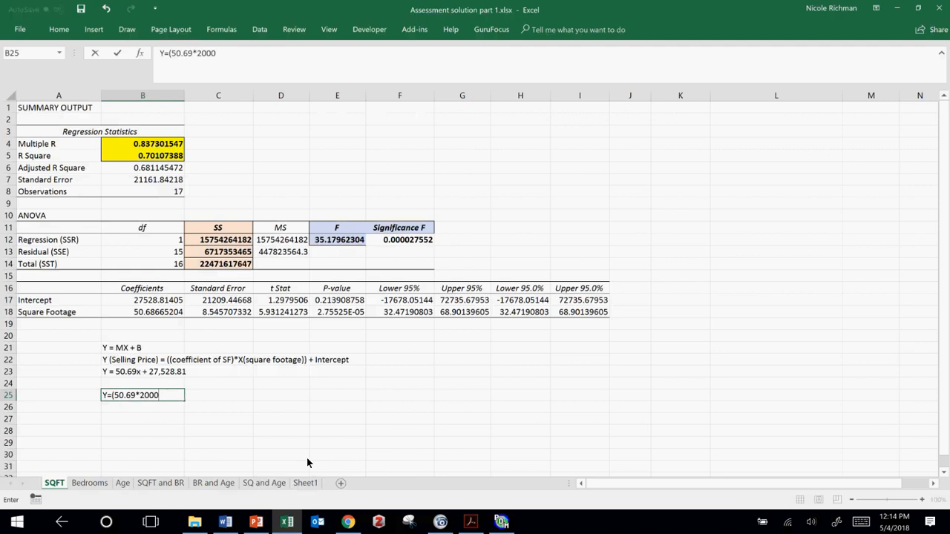
text()+27,528.81)
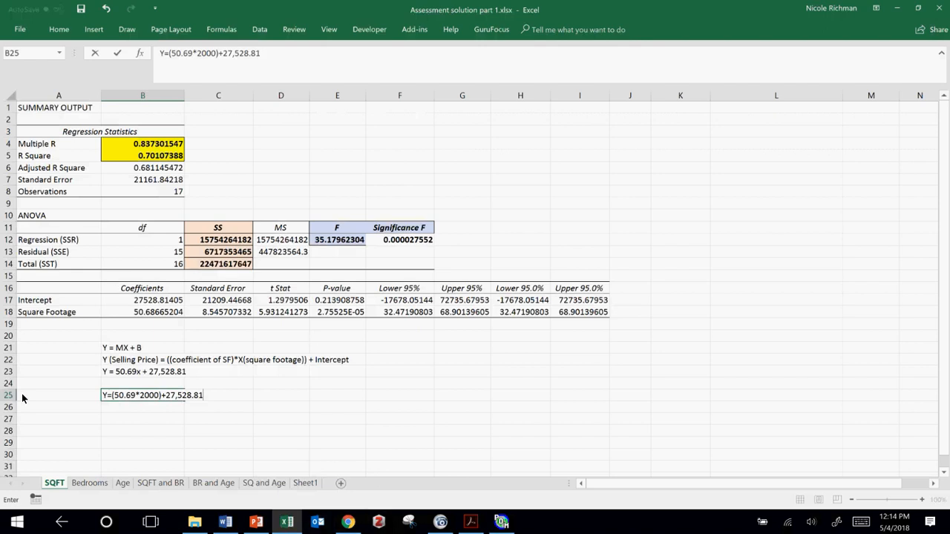
click(281, 433)
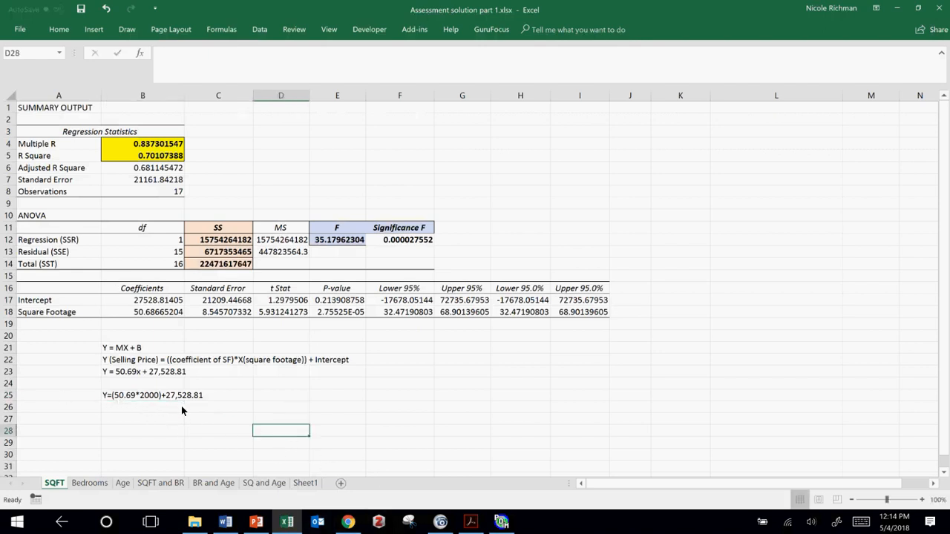
- Check the number of observations in the Selling Price range A2:A18 on Sheet1
click(112, 408)
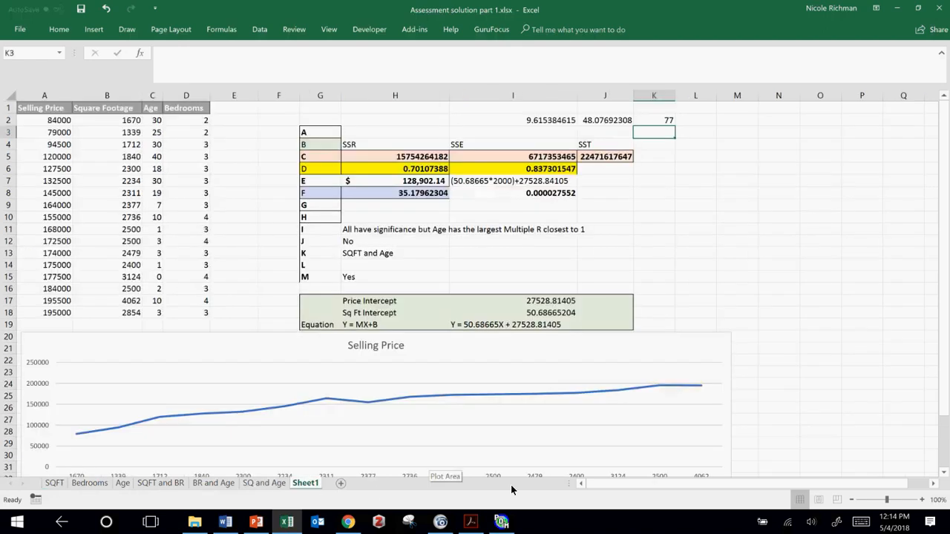
mouse_move(501, 524)
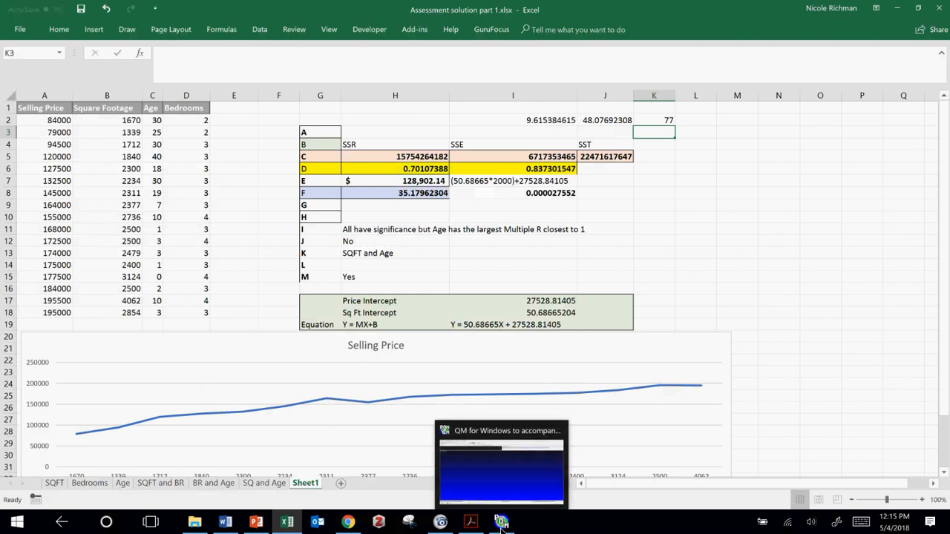
drag(35, 121, 43, 316)
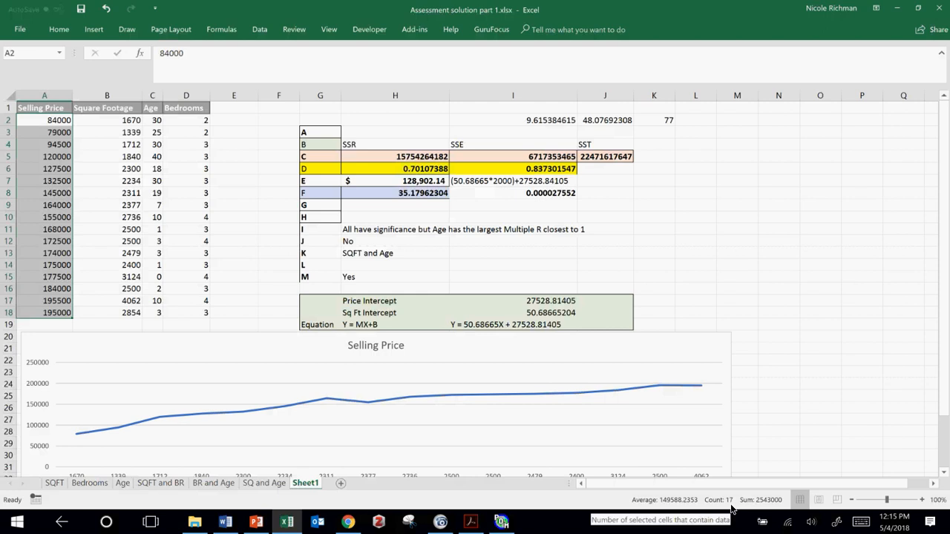
click(86, 134)
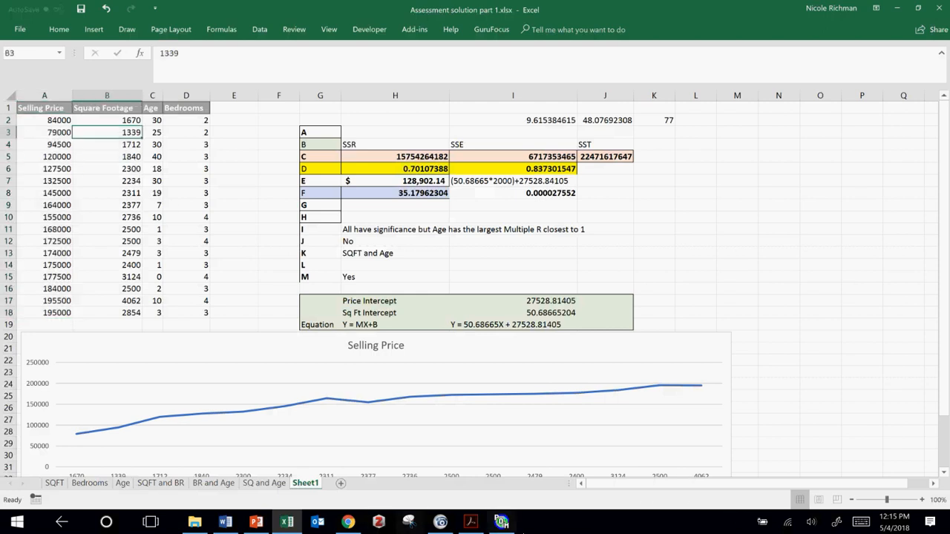
- Switch to QM for Windows and open the Forecasting module
click(524, 531)
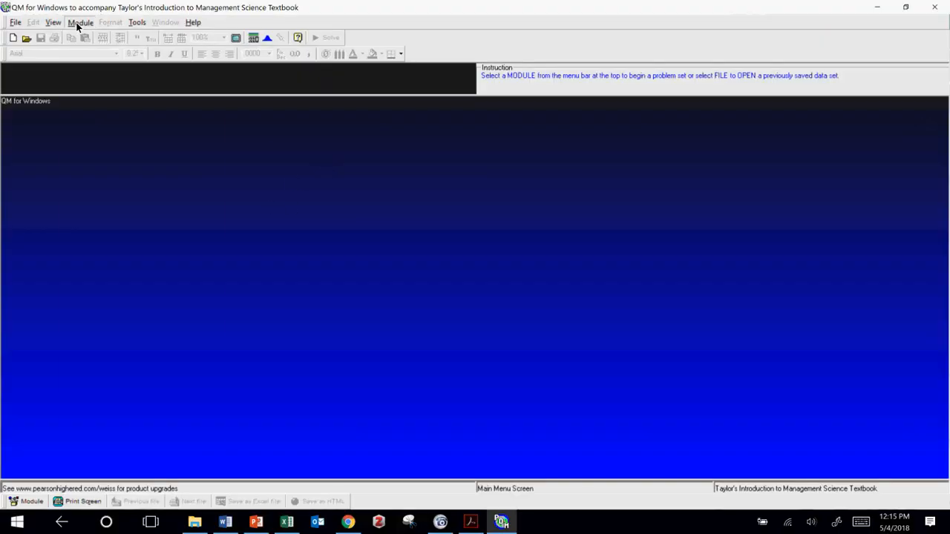
click(78, 23)
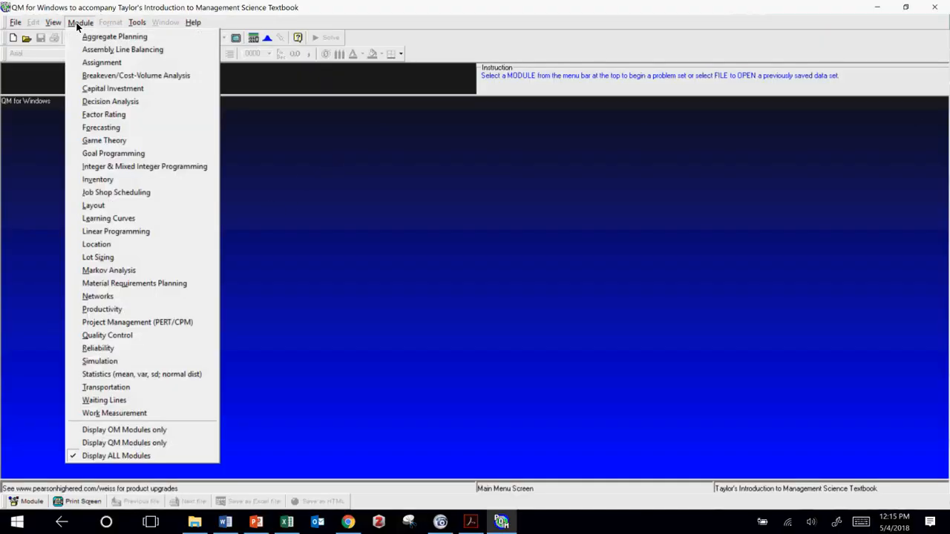
click(117, 127)
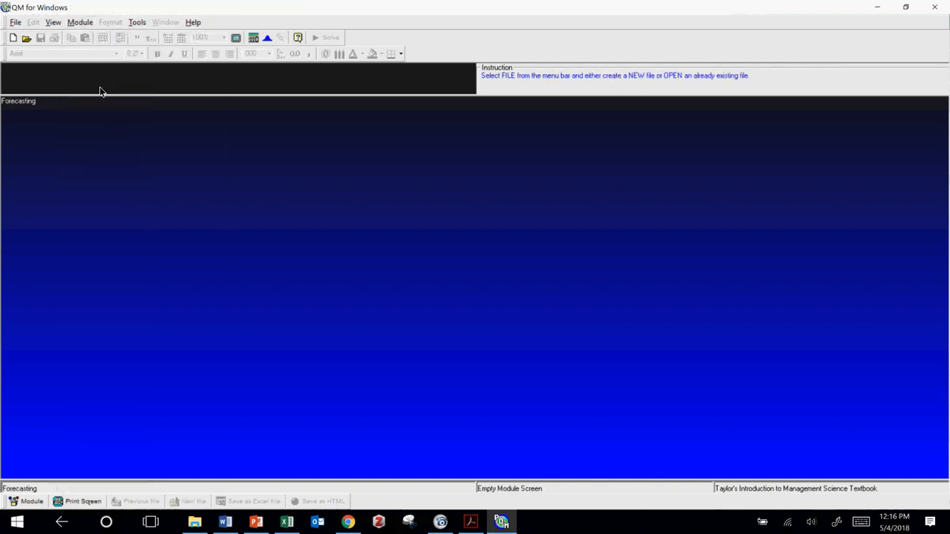
- Create a Least Squares - Simple and Multiple Regression data set titled "Square Footage" with 7 observations and 1 independent variable
click(15, 22)
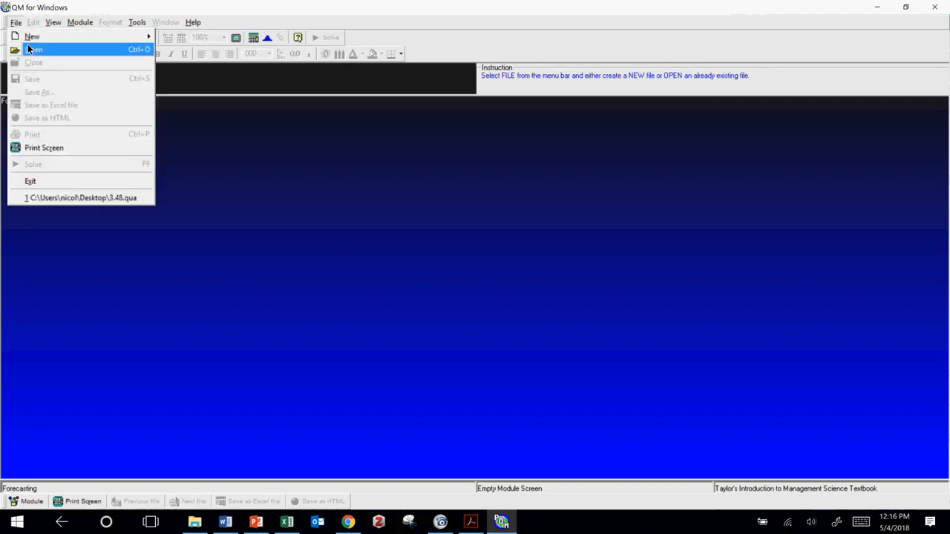
mouse_move(142, 36)
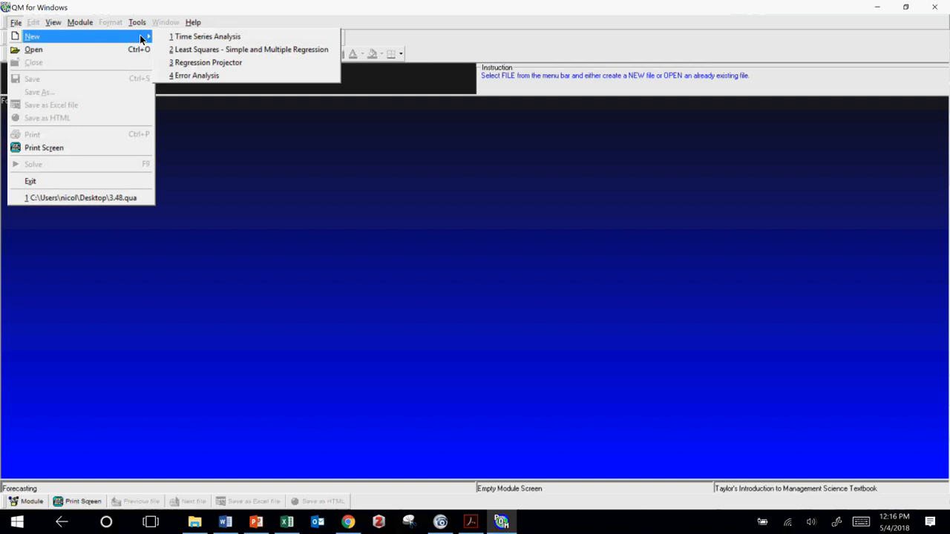
click(214, 50)
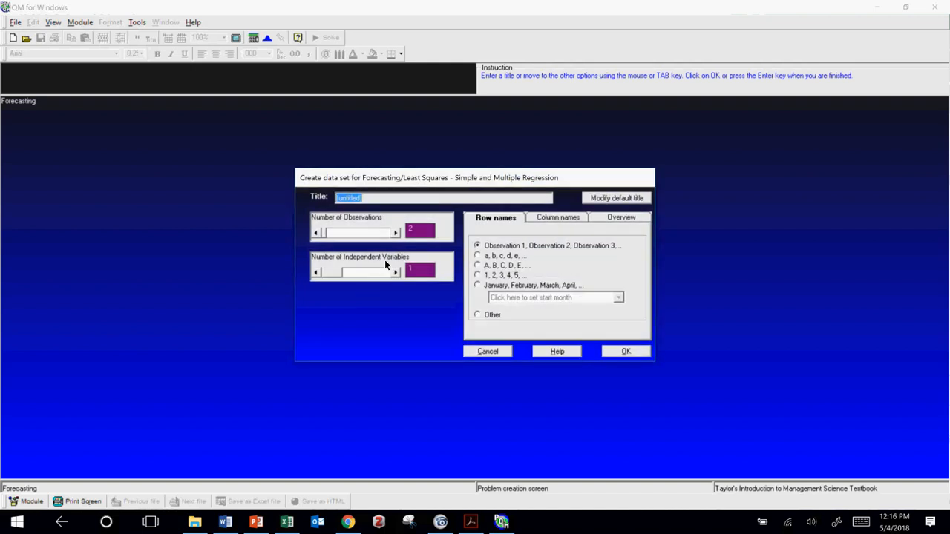
click(395, 233)
click(396, 233)
click(395, 233)
click(395, 232)
click(396, 233)
drag(391, 199, 319, 198)
text(Square Footage)
click(396, 273)
click(396, 273)
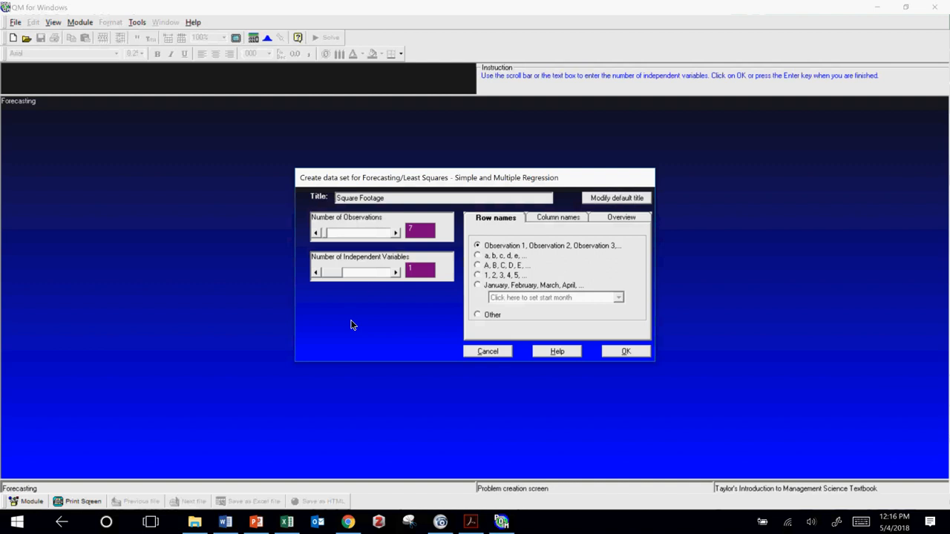
click(623, 352)
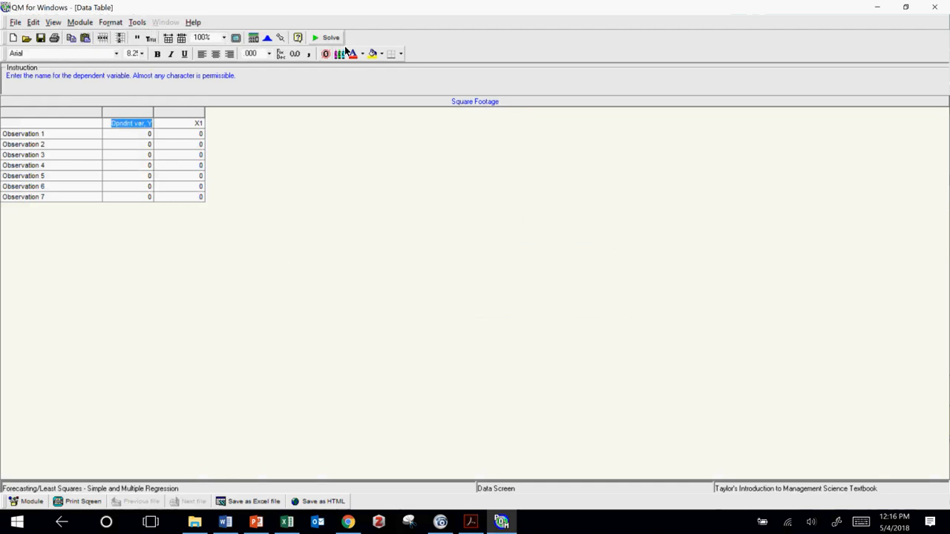
- Start a new Least Squares - Simple and Multiple Regression data set and set its number of observations to 17
click(15, 23)
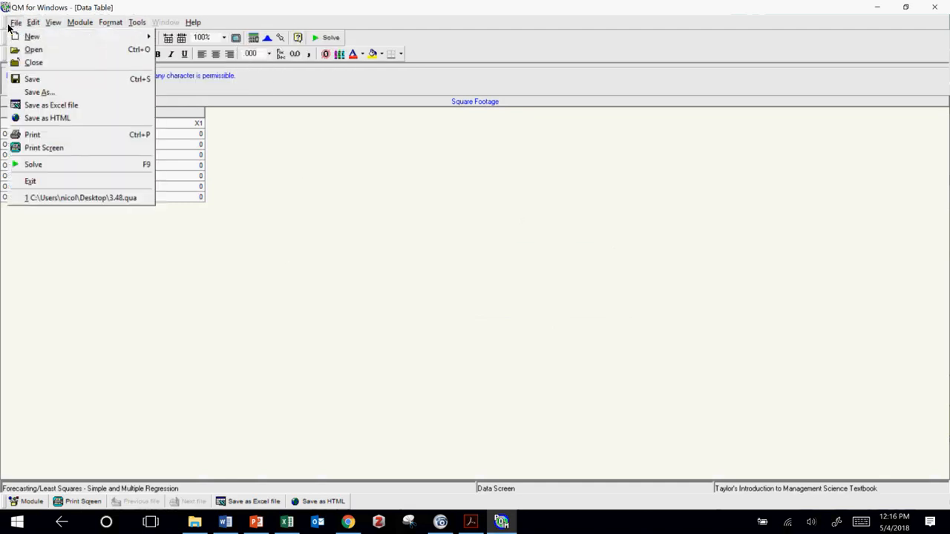
mouse_move(111, 37)
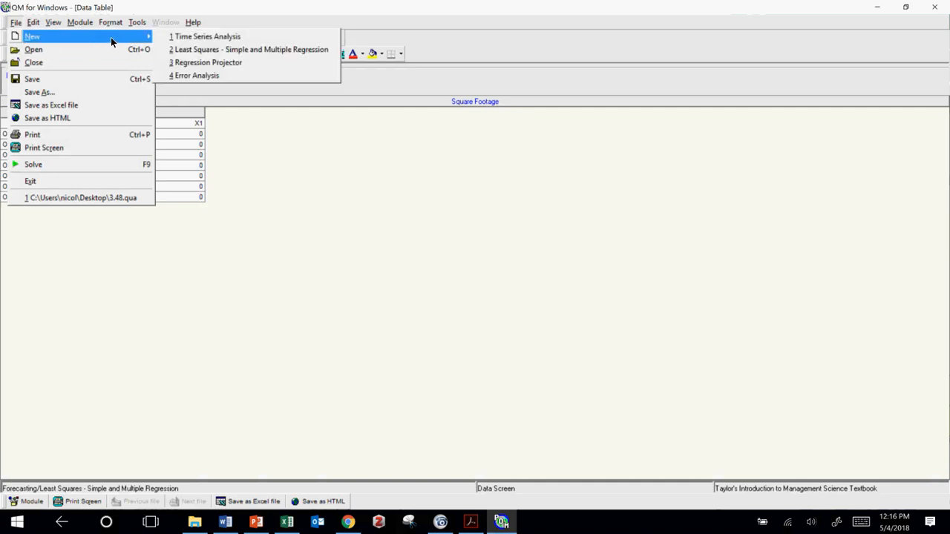
click(185, 53)
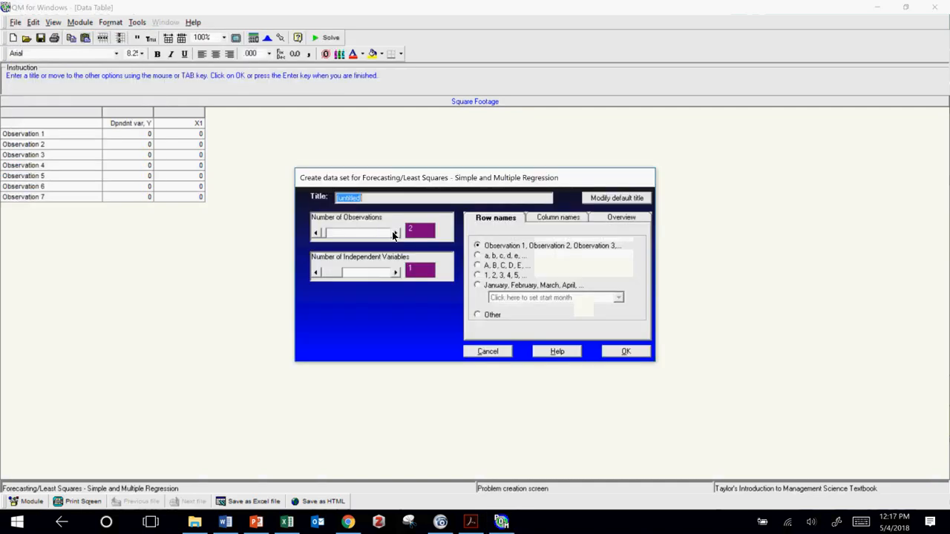
click(395, 234)
click(395, 234)
click(394, 235)
click(395, 234)
click(395, 233)
click(395, 234)
click(394, 234)
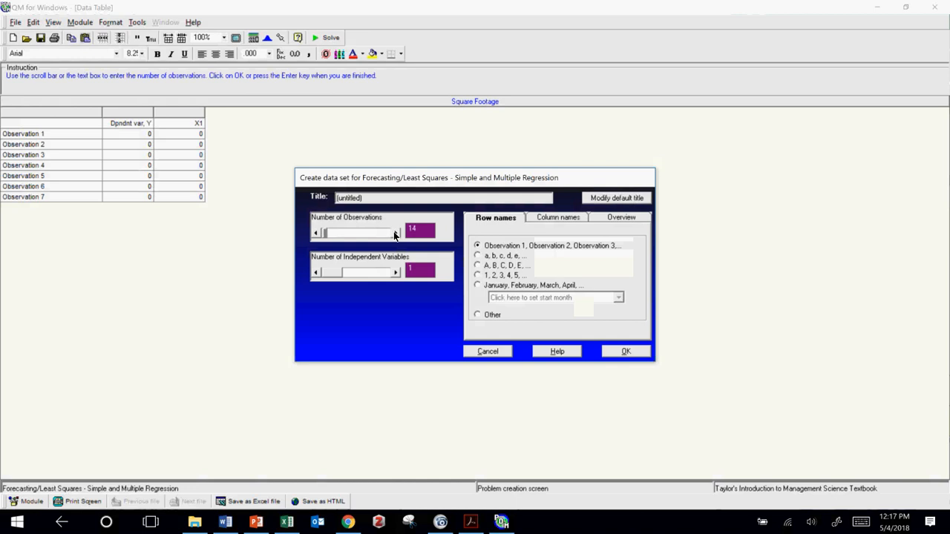
click(395, 234)
click(395, 234)
click(395, 234)
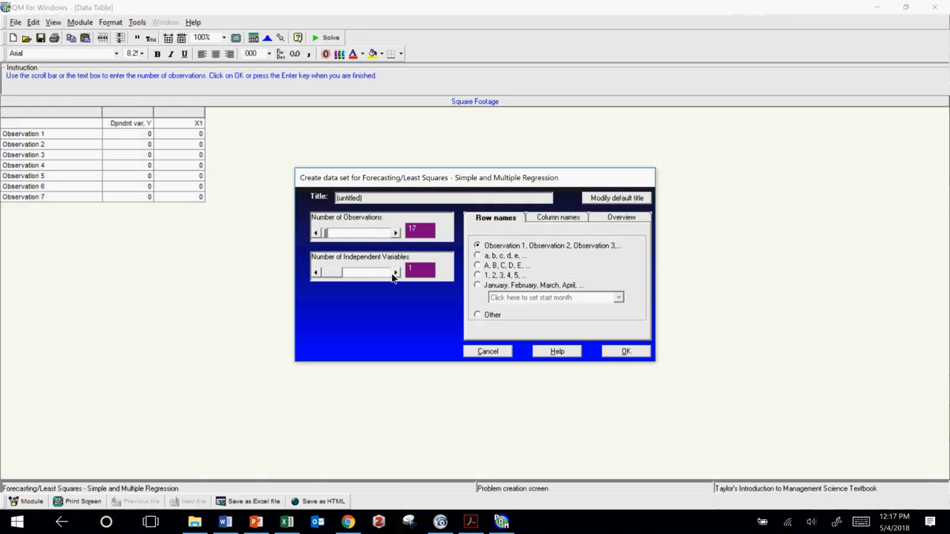
- Title the data set "SQFT" and create it with 1 independent variable
click(374, 201)
drag(375, 200, 284, 194)
text(SQFT)
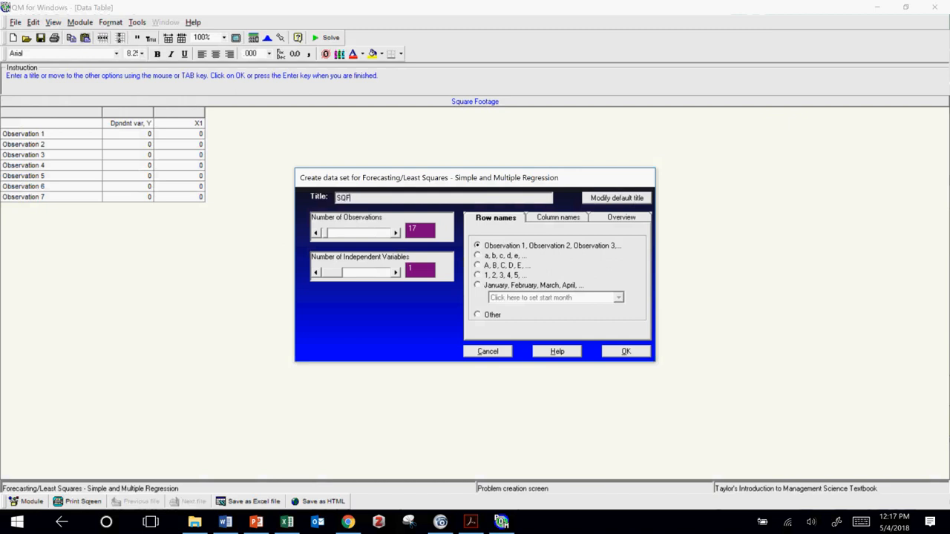
click(618, 356)
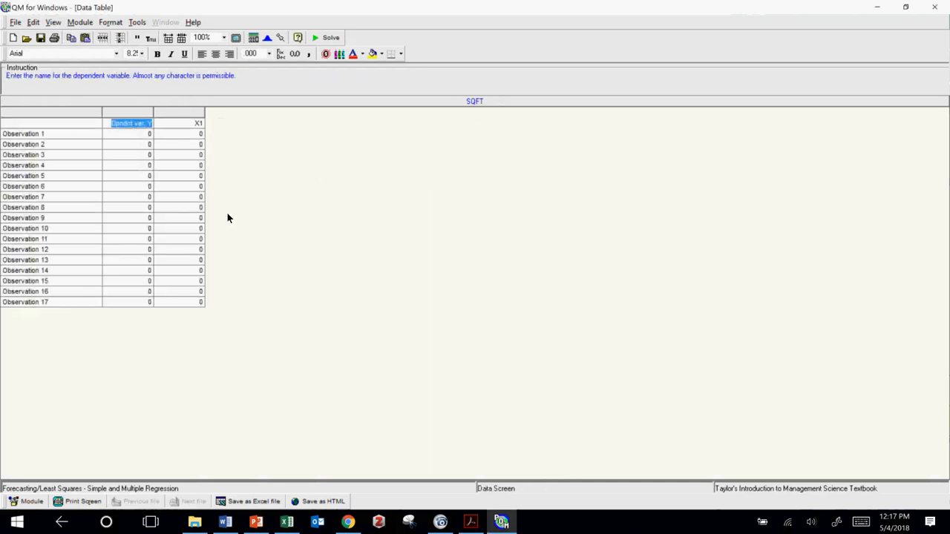
- Name the dependent variable "Price" and the independent variable "Square Footage" in the SQFT data table
text(Price)
key(Tab)
text(Square)
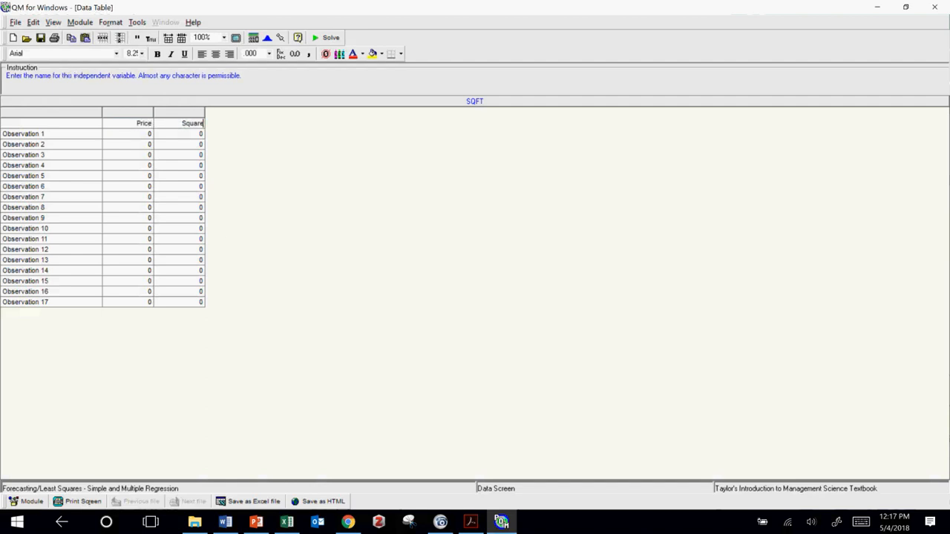
text( footage)
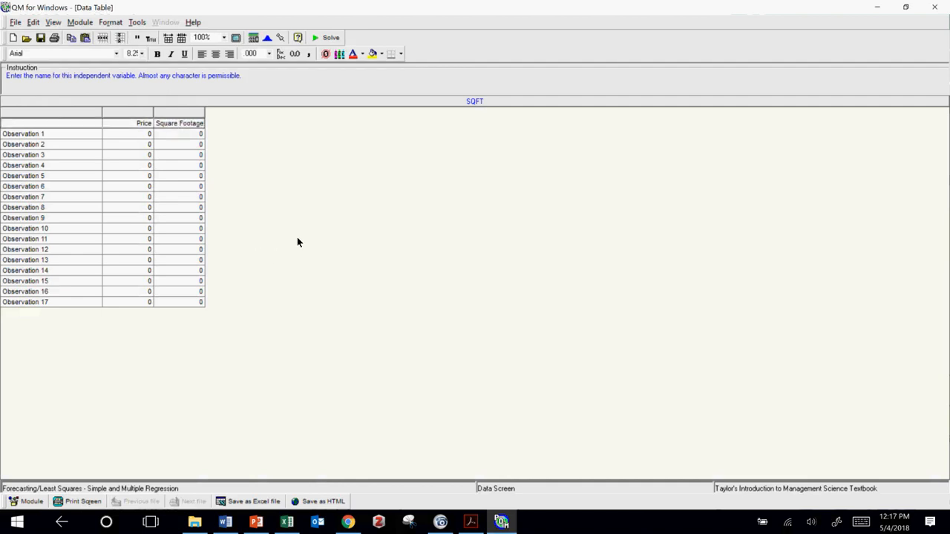
- Copy the Selling Price and Square Footage values (A2:B18) from the Excel sheet into the 17 observations in QM for Windows
key(alt+Tab)
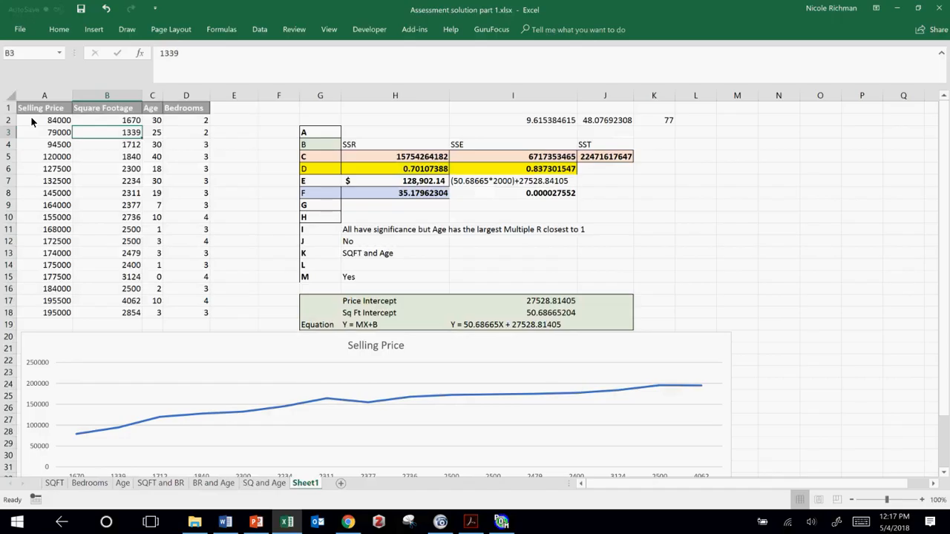
drag(52, 121, 116, 314)
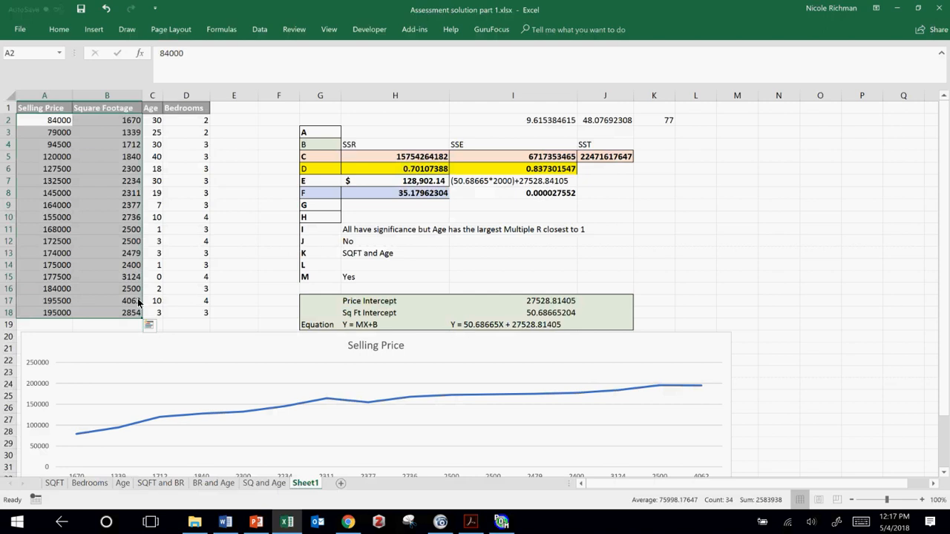
key(ctrl+c)
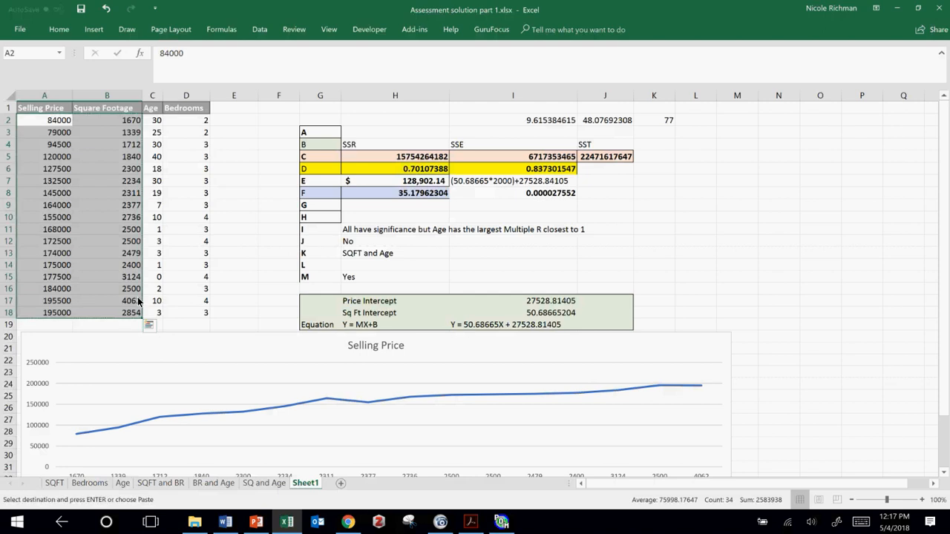
key(alt+Tab)
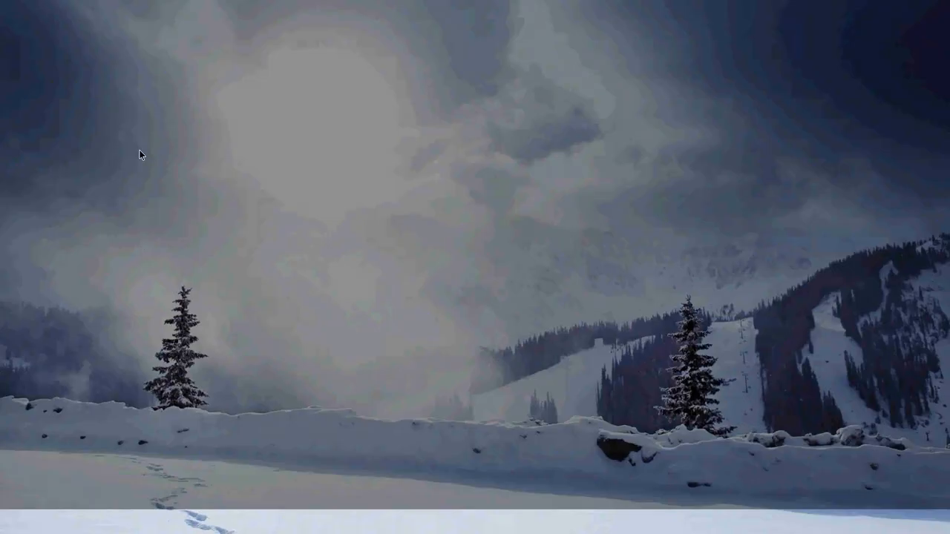
key(ctrl+v)
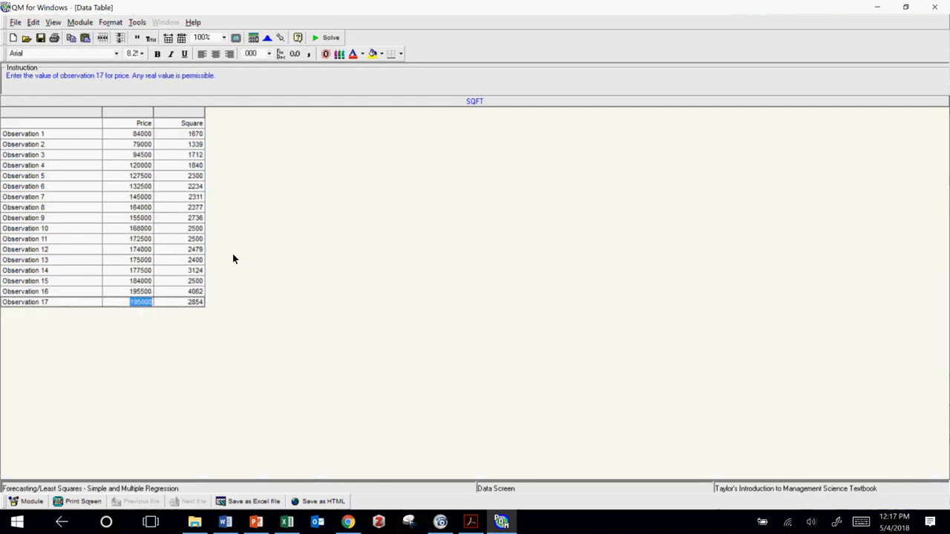
- Solve the square-footage regression and review its regression line and coefficient of determination in the Forecasting Results
click(329, 37)
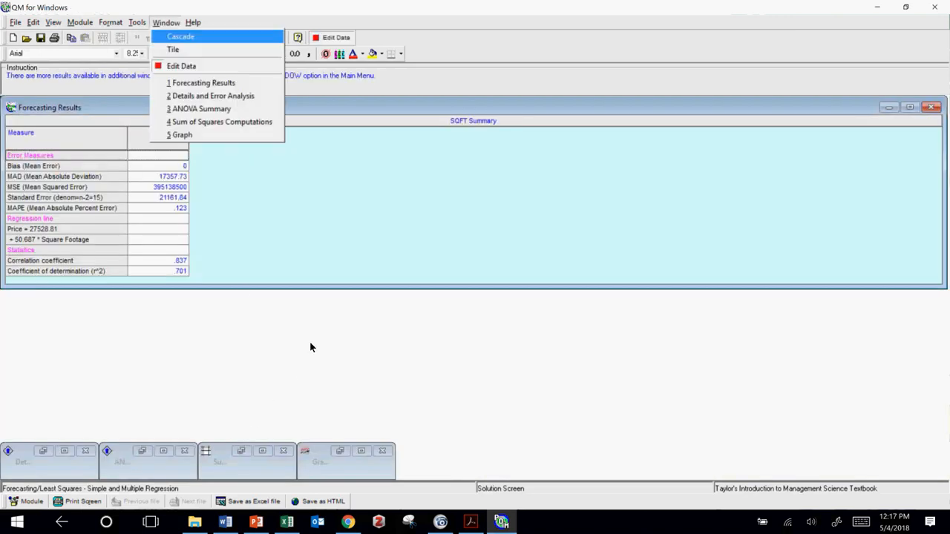
click(348, 221)
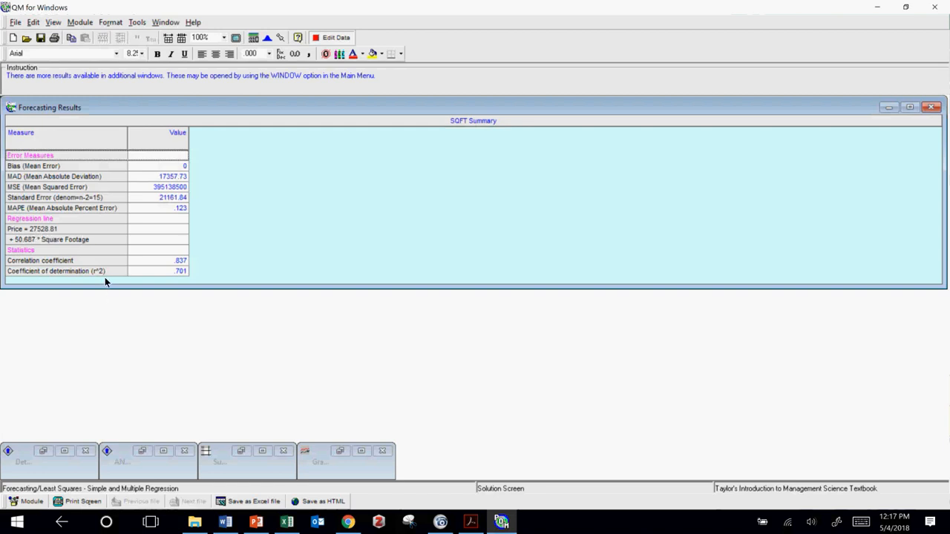
click(33, 238)
click(64, 239)
click(51, 276)
- Open the Sum of Squares Computations and widen its squared-deviation and yHAT columns to show the full numbers
click(167, 23)
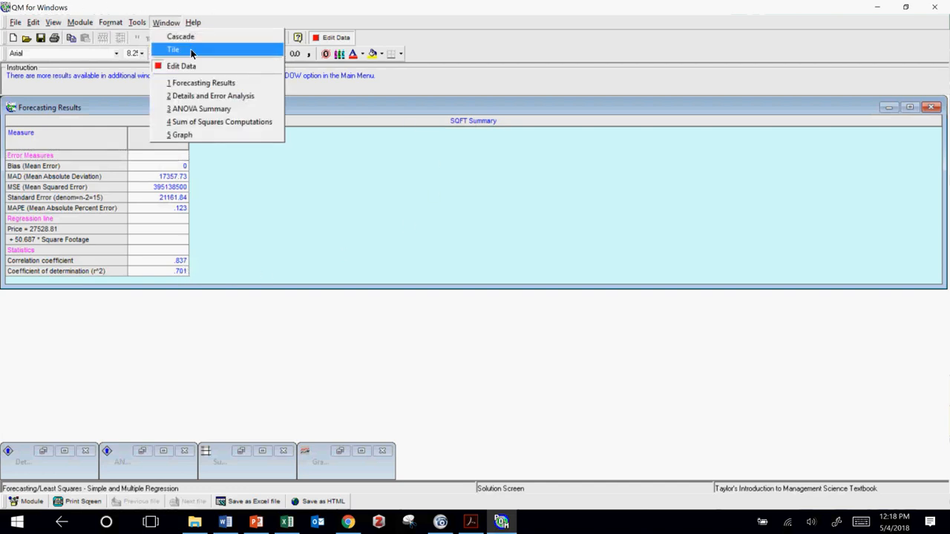
click(193, 122)
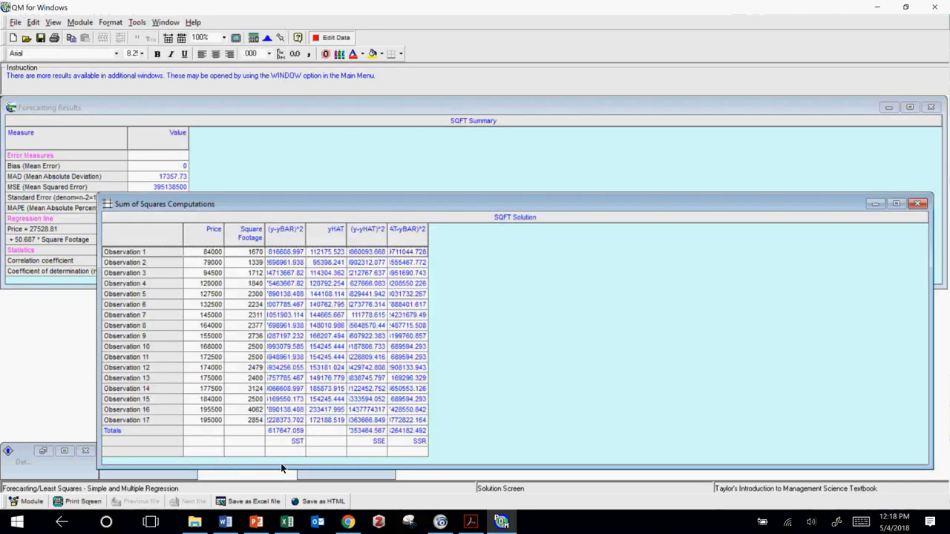
drag(387, 235, 479, 233)
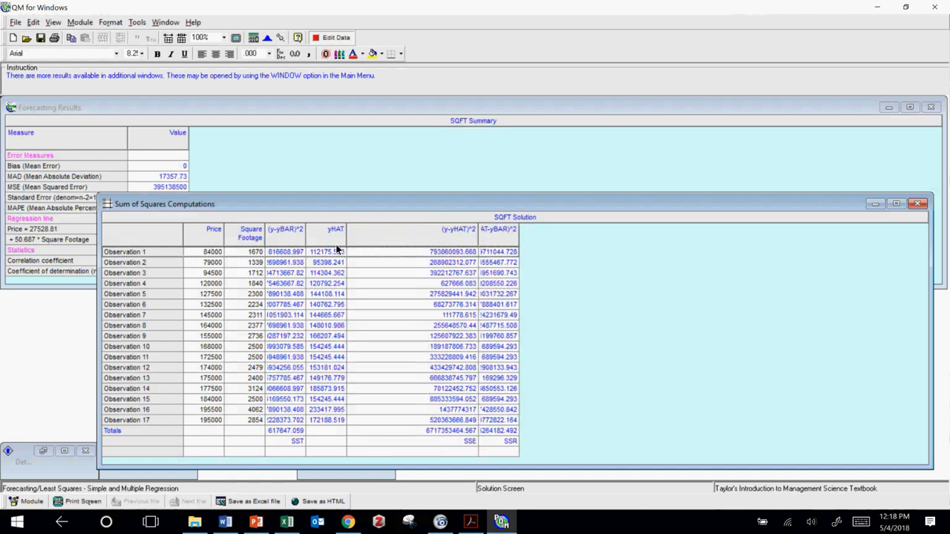
drag(346, 233, 395, 235)
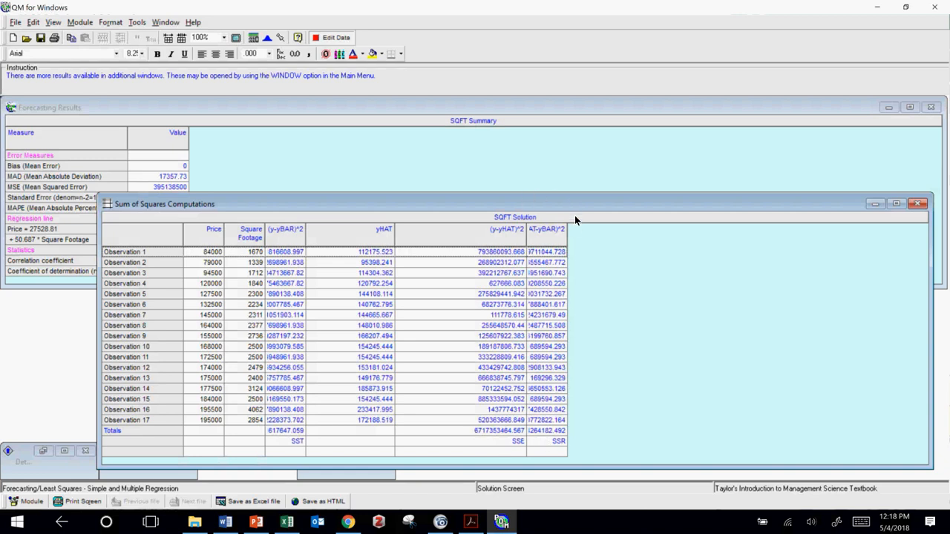
drag(567, 236, 635, 233)
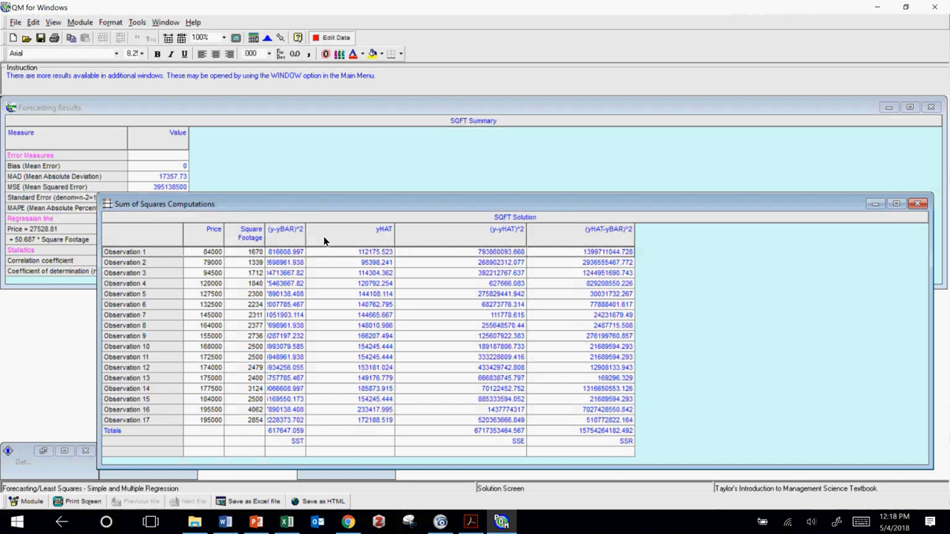
drag(306, 236, 372, 235)
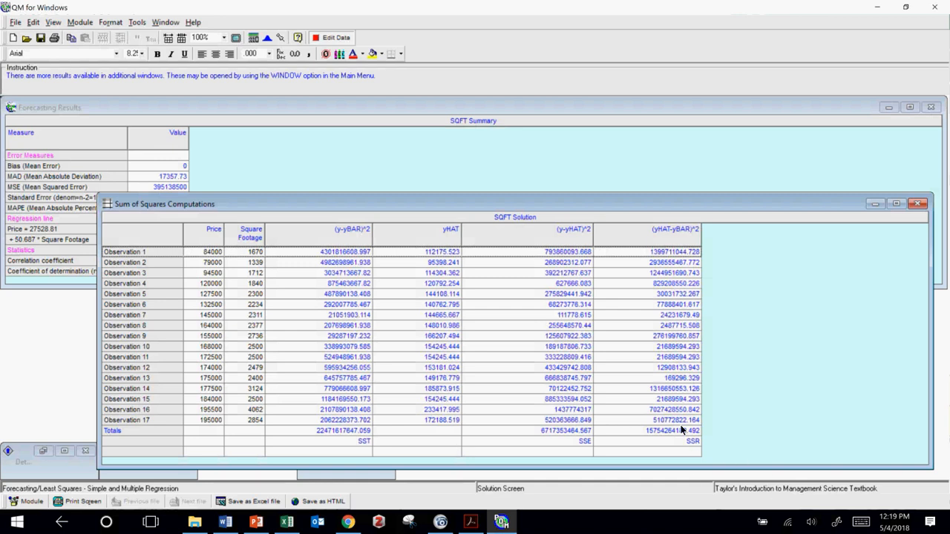
- Review the SST, SSE and SSR totals beside the forecasting summary, close the results and return to the data table
click(356, 434)
drag(374, 200, 412, 183)
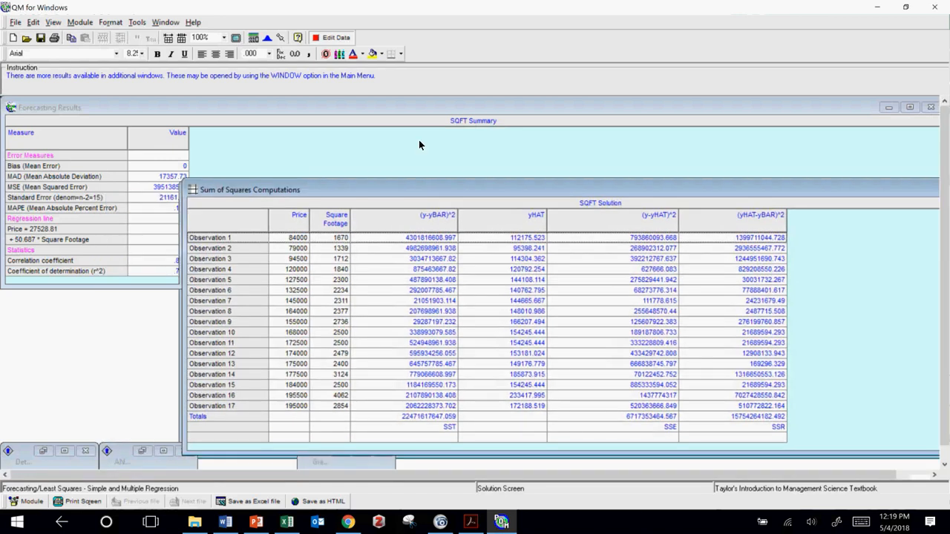
drag(418, 139, 418, 139)
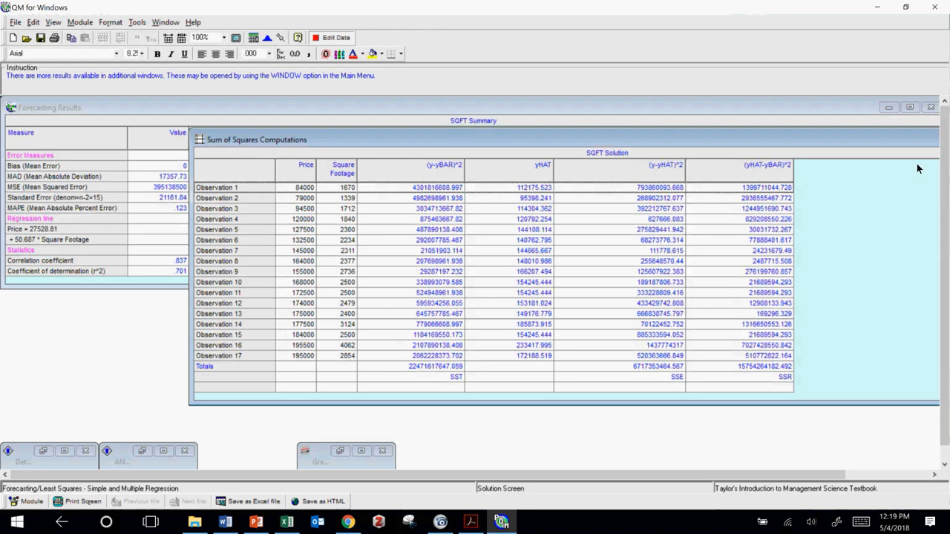
drag(815, 135, 638, 147)
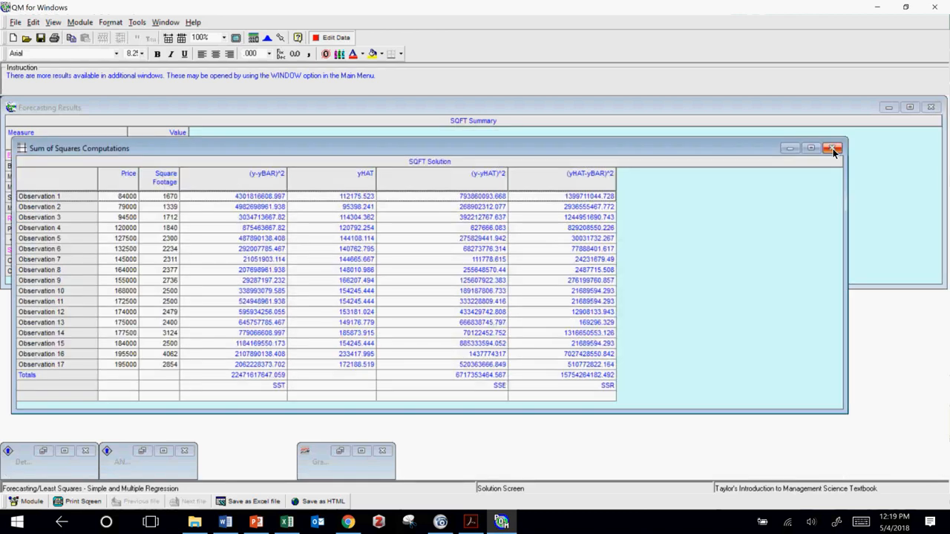
click(834, 150)
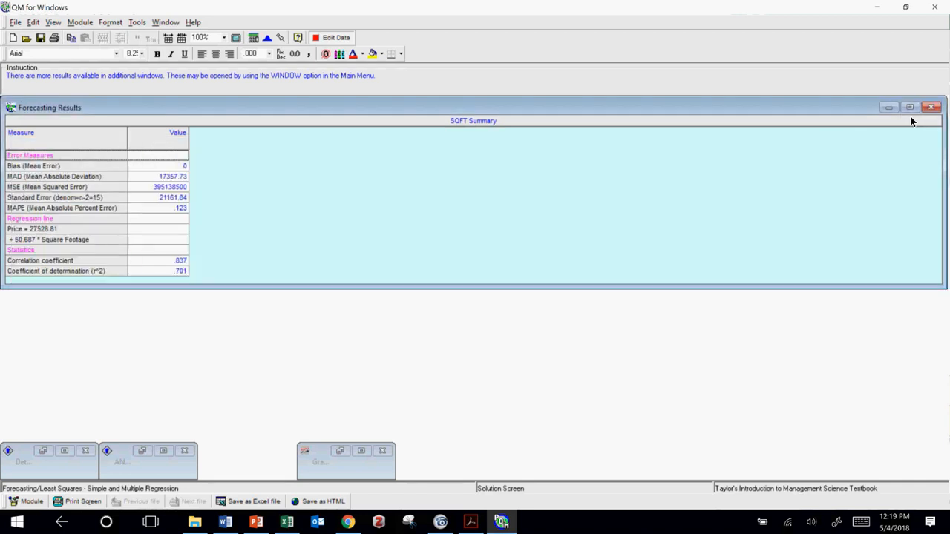
click(931, 107)
click(334, 38)
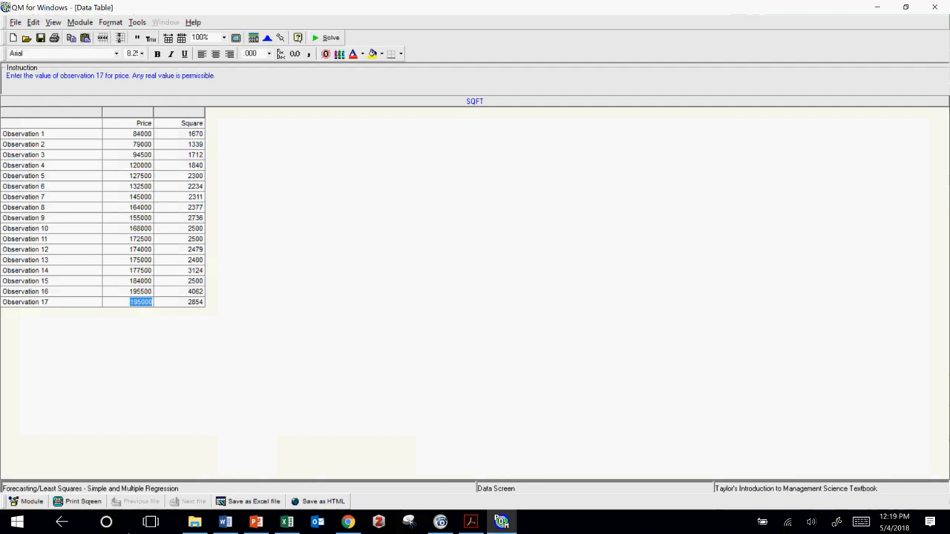
- Rename the independent variable to "Age" and replace its values with the ages copied from C2:C18 in Excel
click(182, 124)
key(BackSpace)
text(Age)
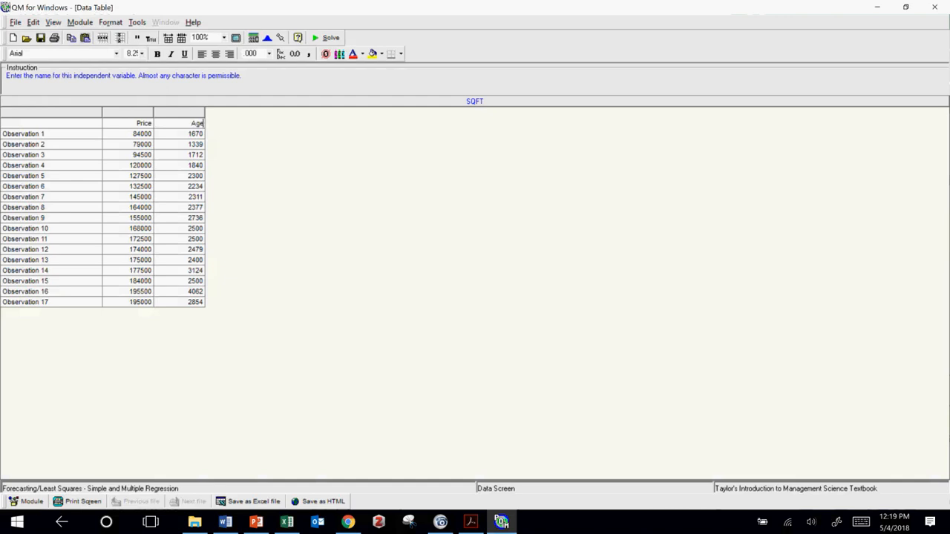
click(358, 222)
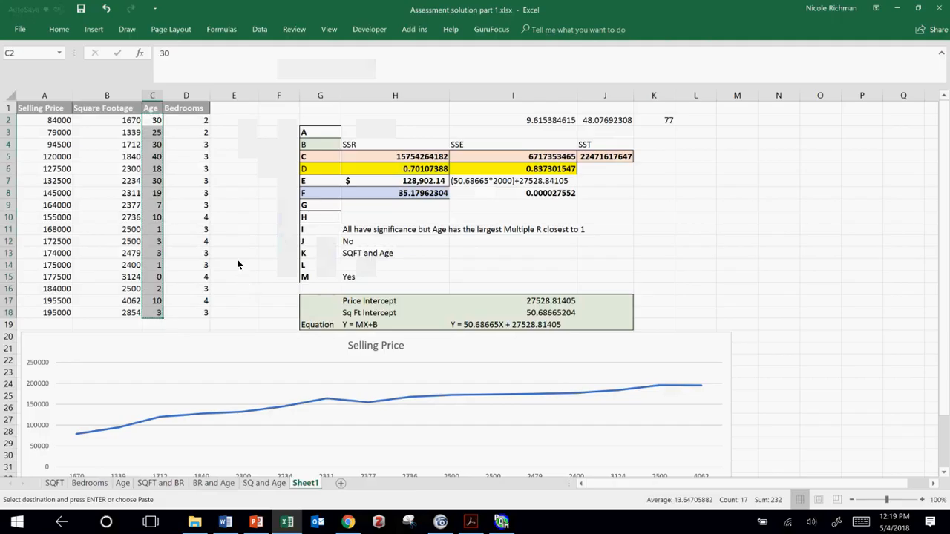
key(alt+Tab)
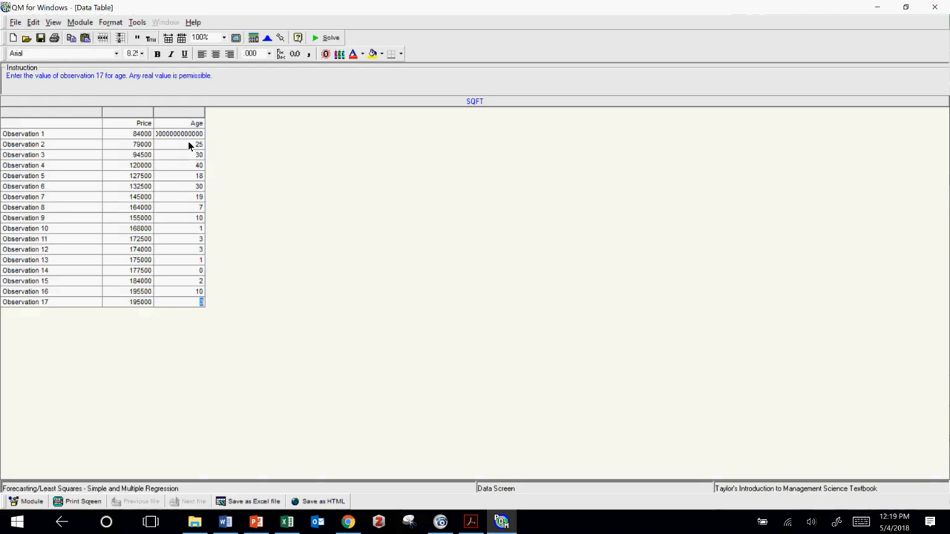
- Correct the Age of observation 1 to 30, checking it against the Excel sheet
click(200, 134)
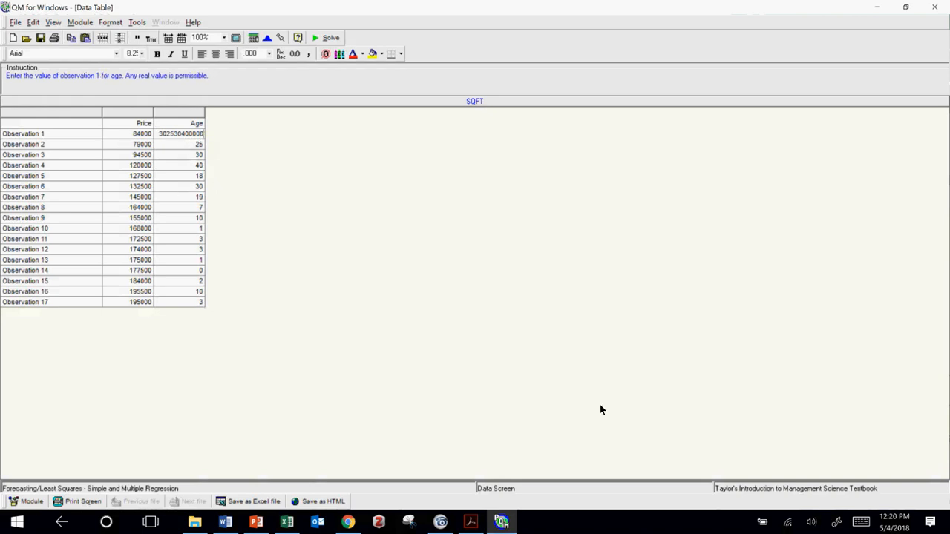
key(BackSpace)
key(BackSpace)
key(BackSpace)
key(BackSpace)
key(BackSpace)
key(BackSpace)
key(BackSpace)
key(BackSpace)
key(BackSpace)
key(BackSpace)
key(BackSpace)
key(BackSpace)
key(alt+Tab)
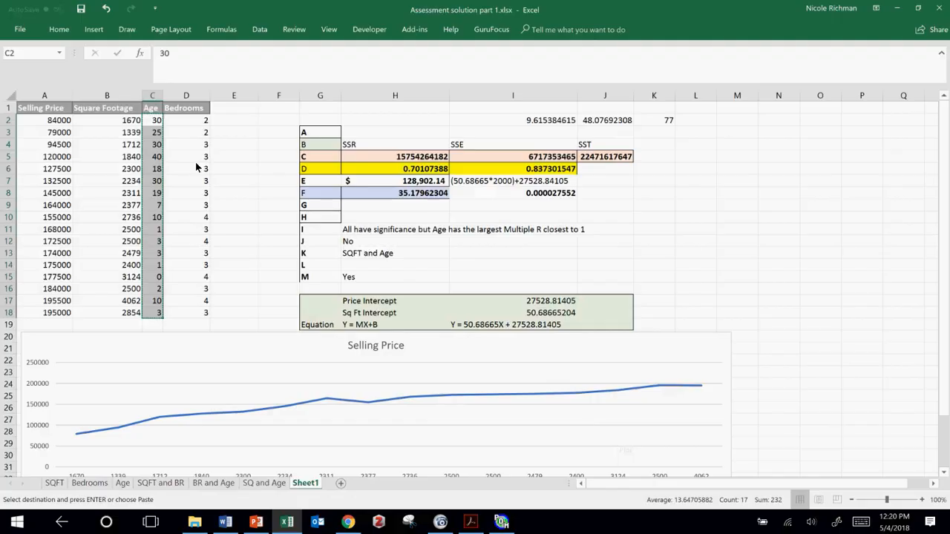
key(alt+Tab)
click(142, 143)
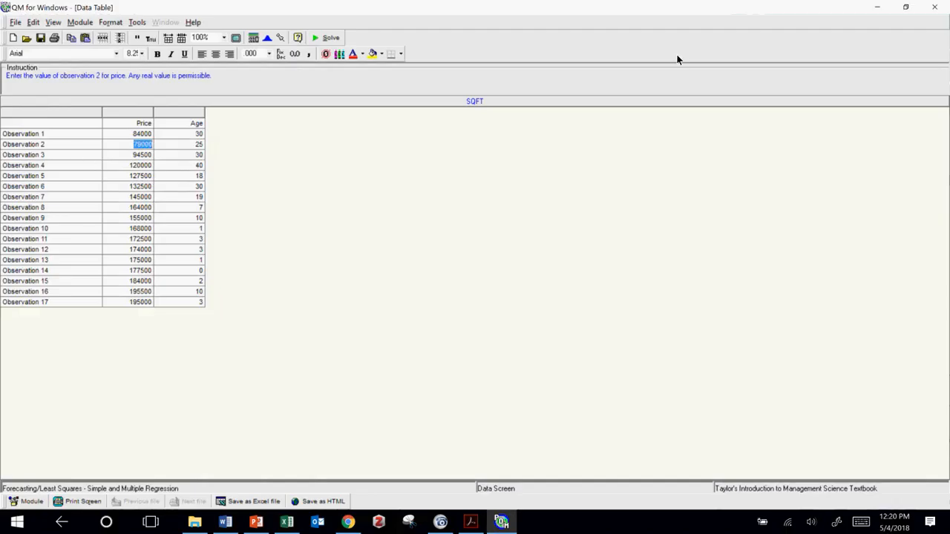
- Solve the price-on-age regression and return to the data table to check observation 1's age against Excel
click(326, 38)
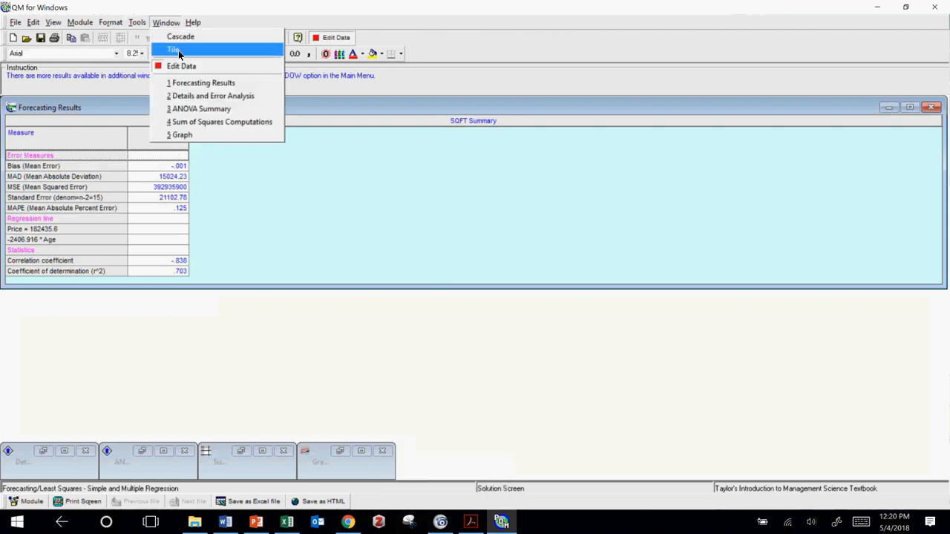
click(185, 71)
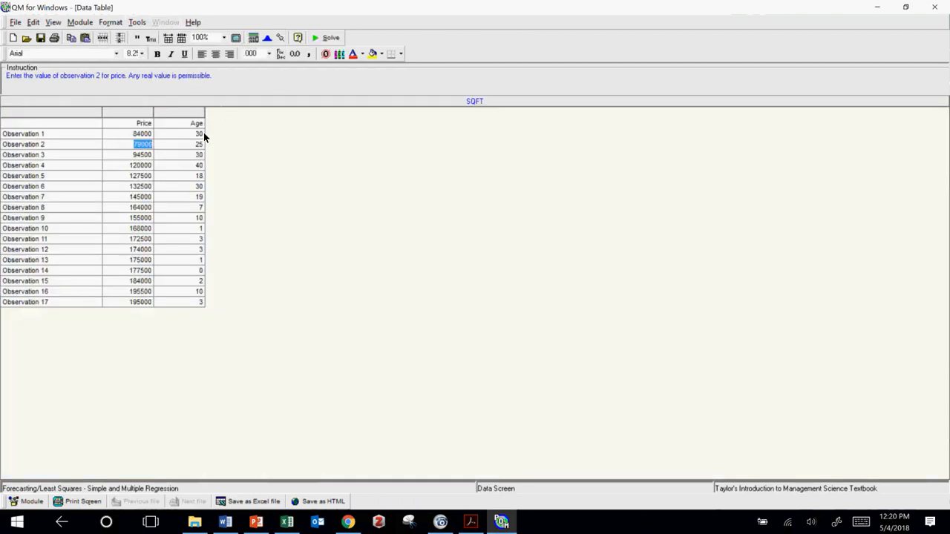
click(196, 133)
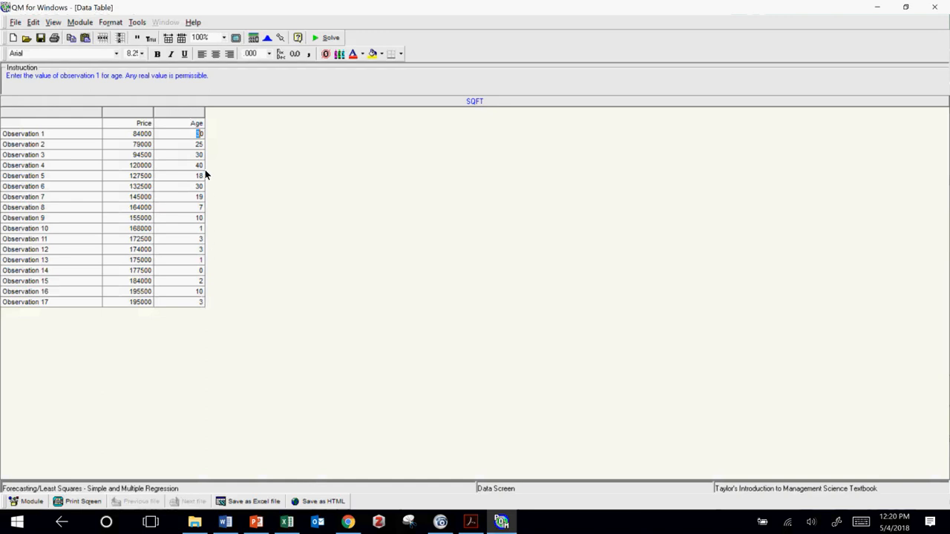
key(alt+Tab)
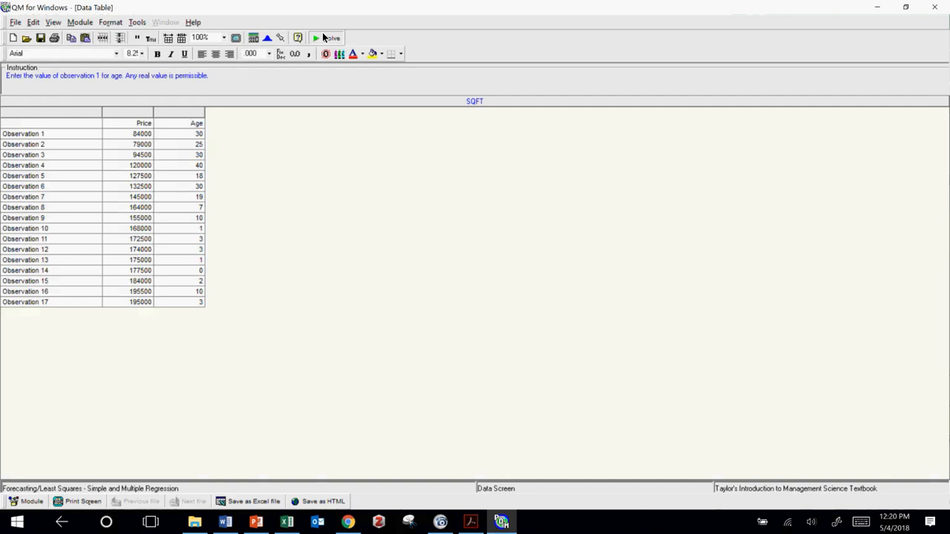
- Solve the age regression again and review its equation, correlation coefficient and coefficient of determination
click(324, 36)
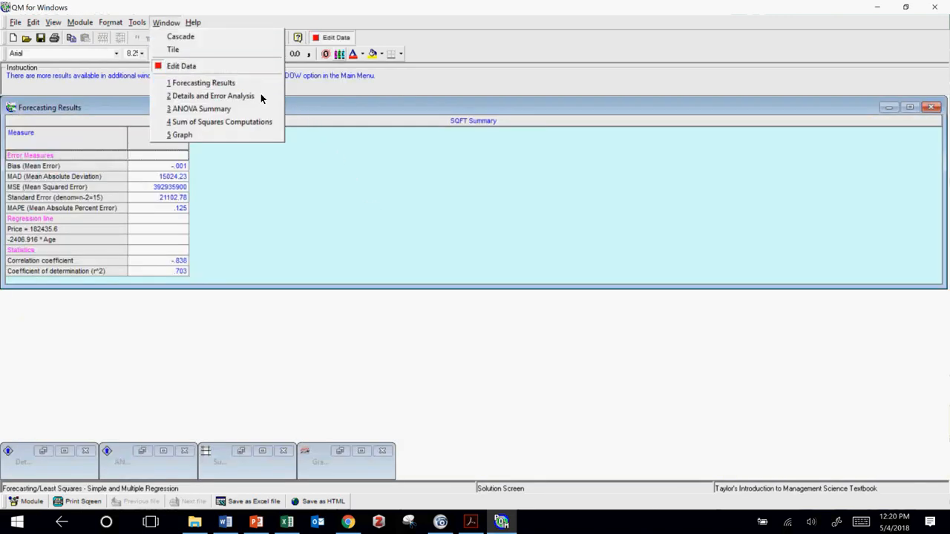
click(399, 238)
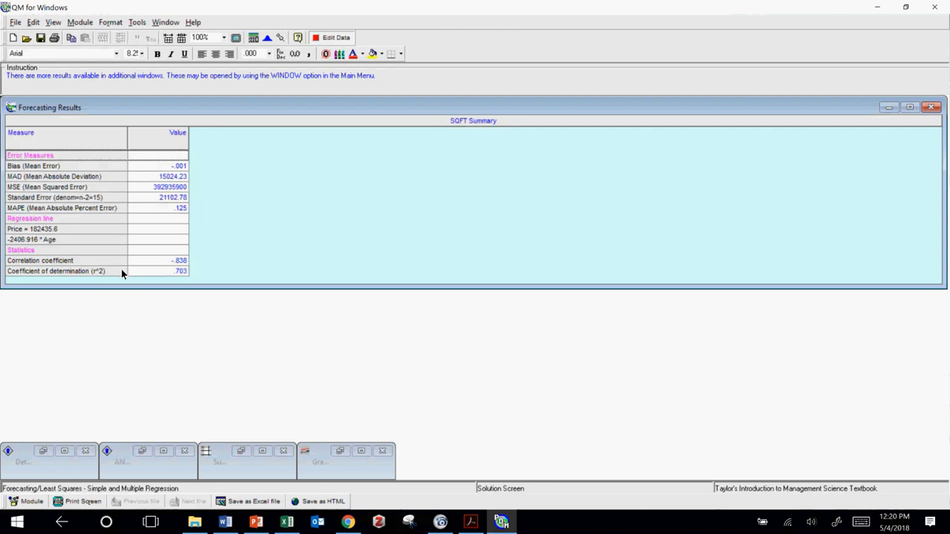
click(179, 269)
- Start a new Least Squares - Simple and Multiple Regression problem, saving the modified age data on the Desktop as "at"
click(321, 38)
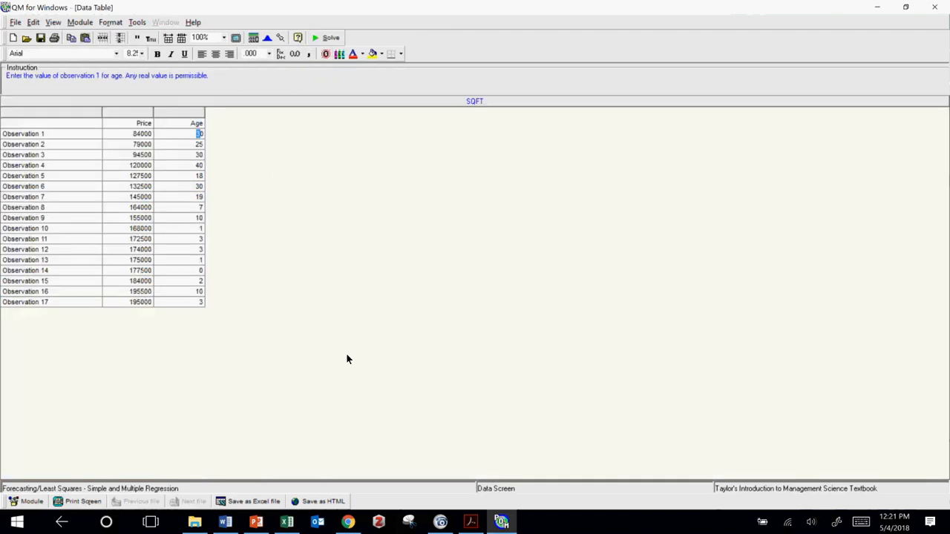
click(13, 25)
mouse_move(52, 35)
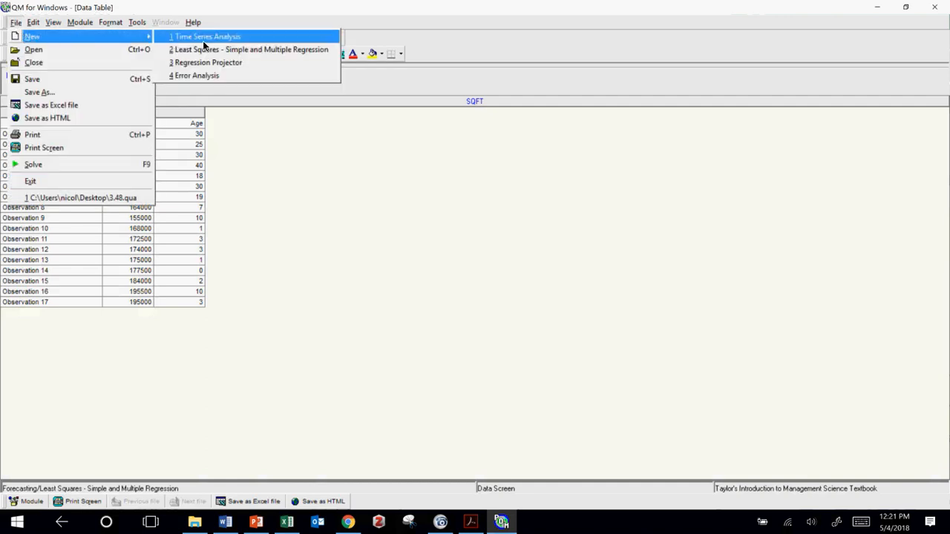
click(225, 47)
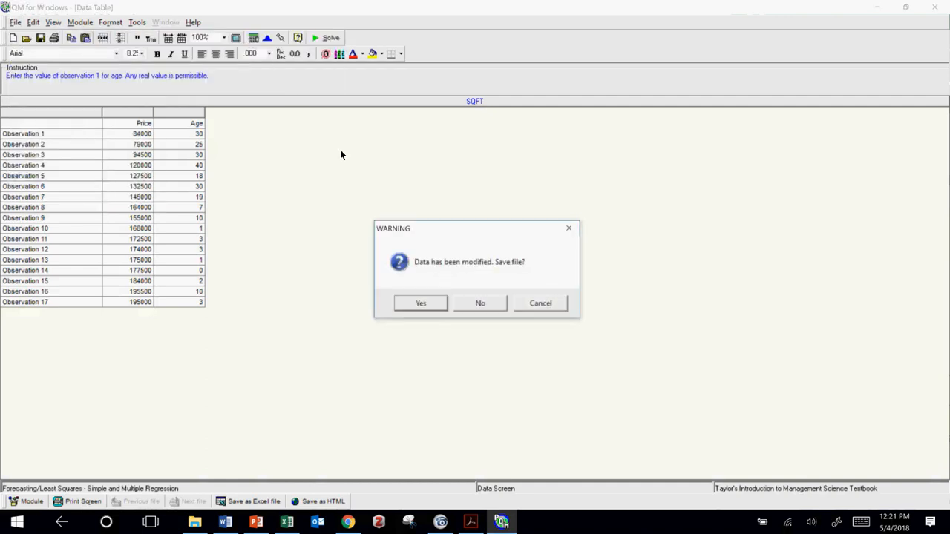
click(438, 304)
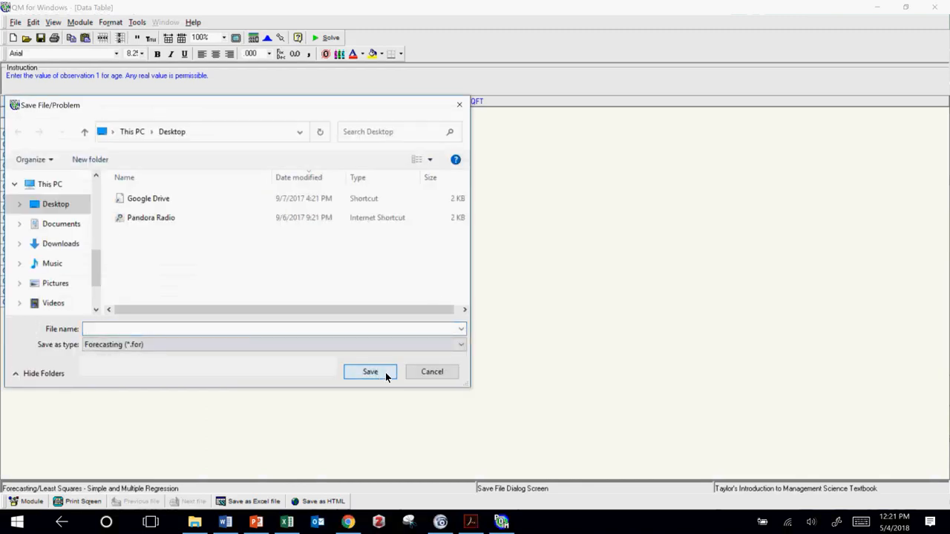
click(379, 328)
text(at)
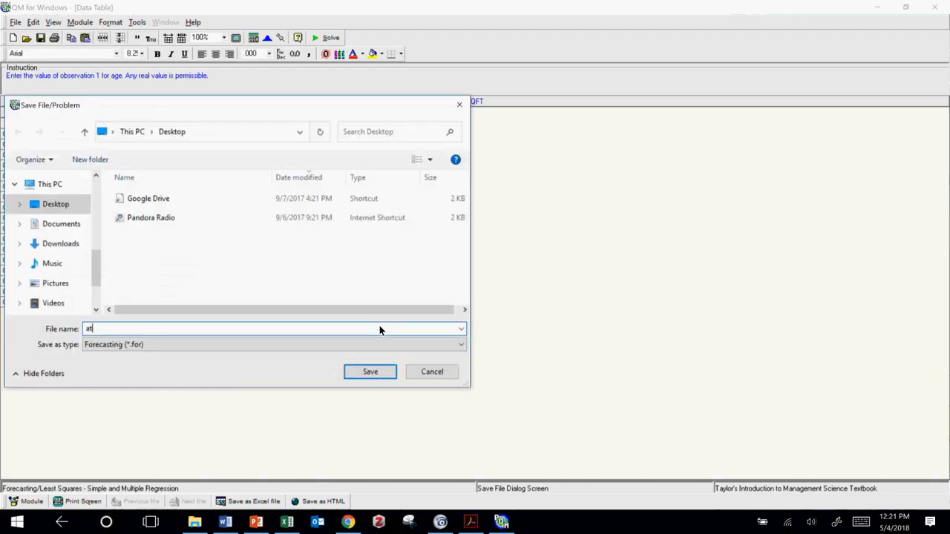
click(372, 377)
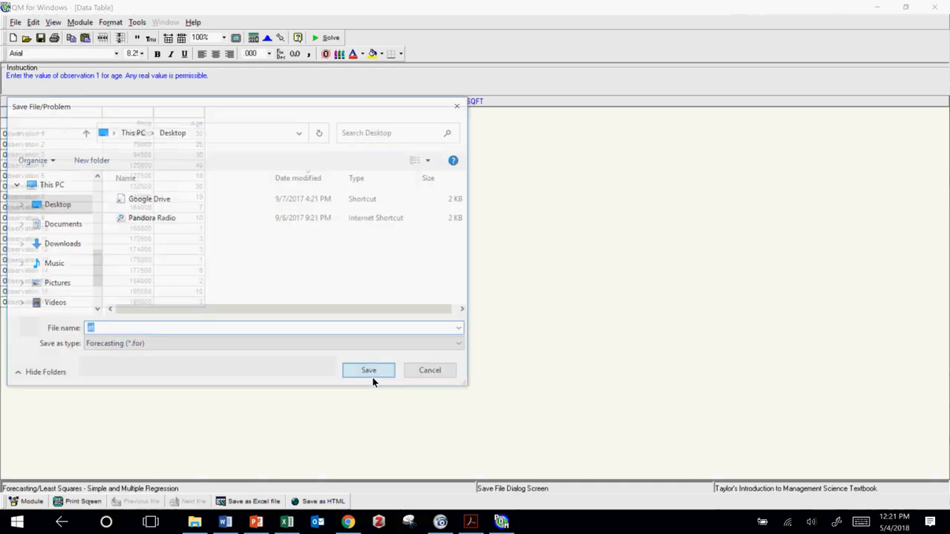
- Create the new regression data set with 17 observations and 2 independent variables
click(396, 234)
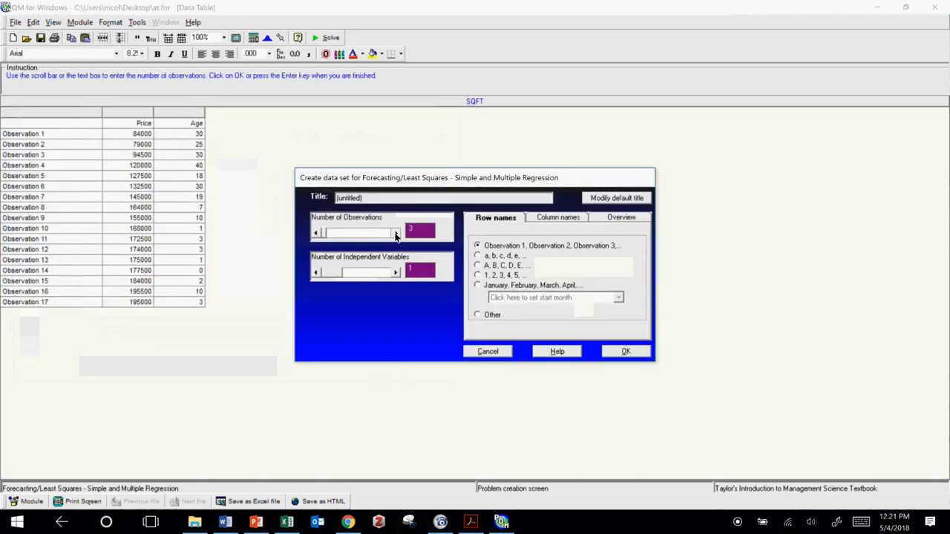
click(396, 235)
click(396, 235)
click(396, 235)
click(396, 235)
click(396, 235)
click(395, 235)
click(396, 235)
click(396, 235)
click(396, 234)
click(396, 234)
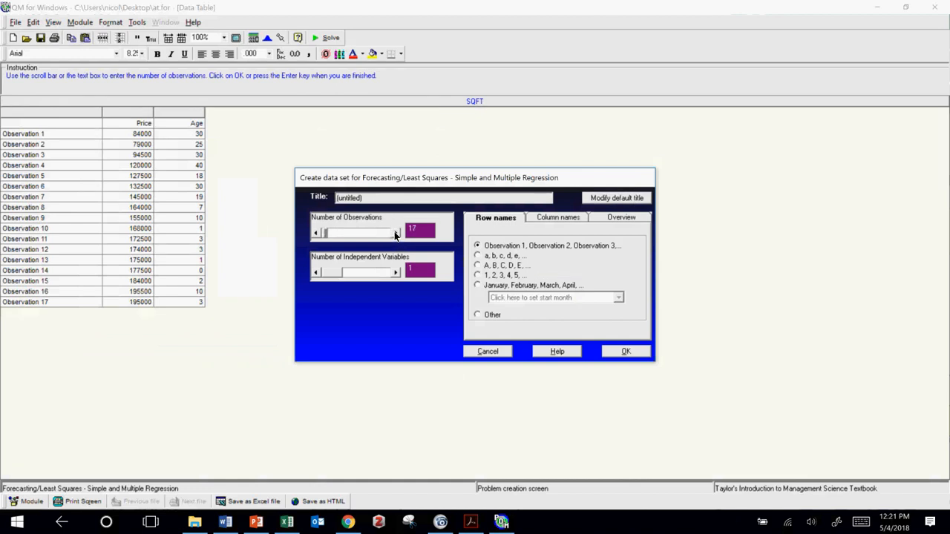
click(396, 273)
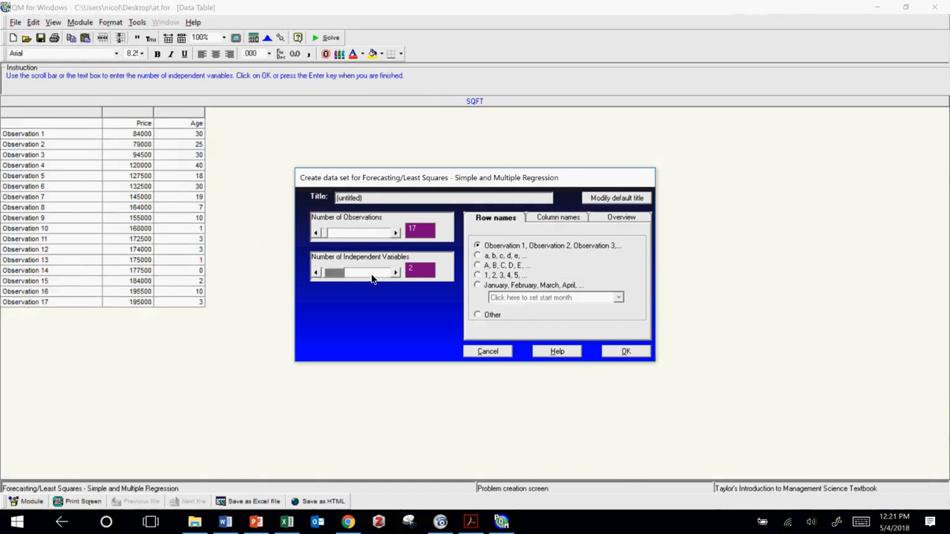
click(622, 352)
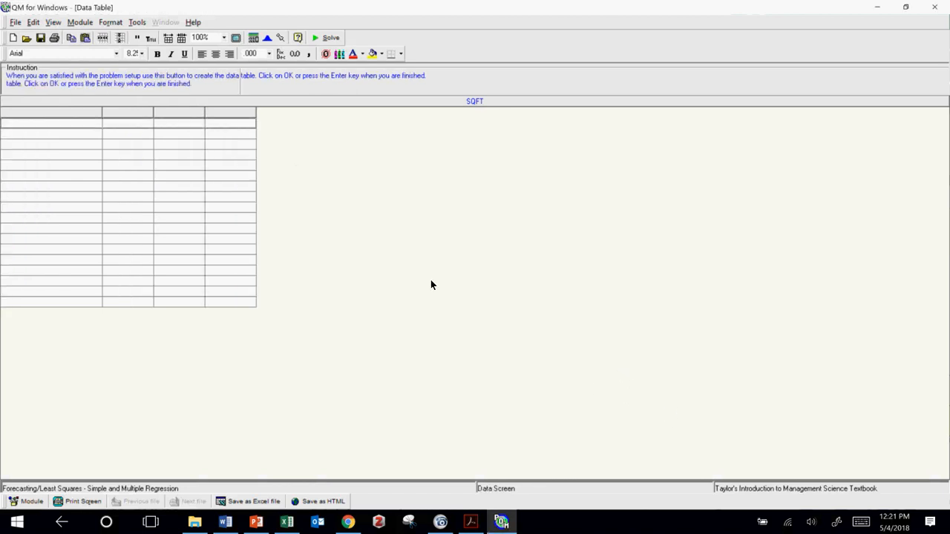
- Copy the selling price, square footage and age values in A2:C18 from Excel into the new QM for Windows data table
key(alt+Tab)
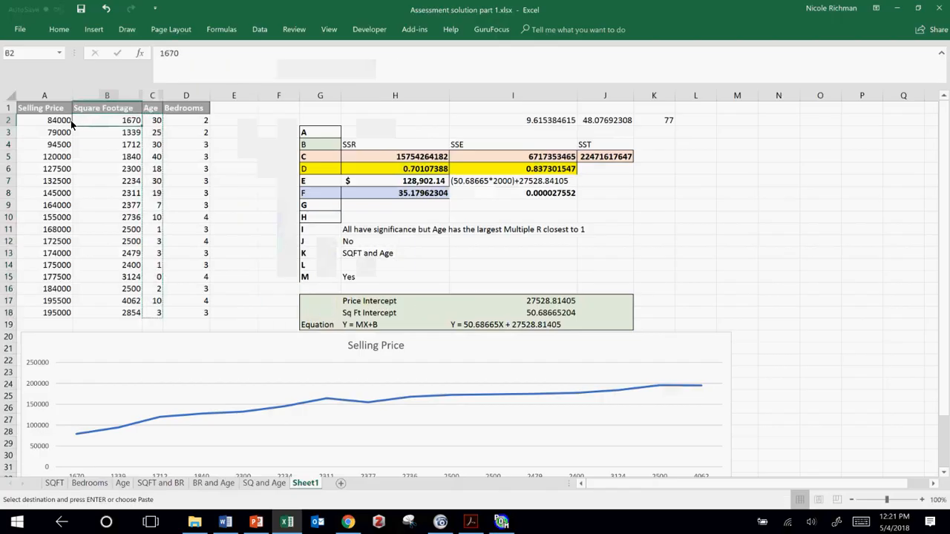
drag(70, 120, 157, 316)
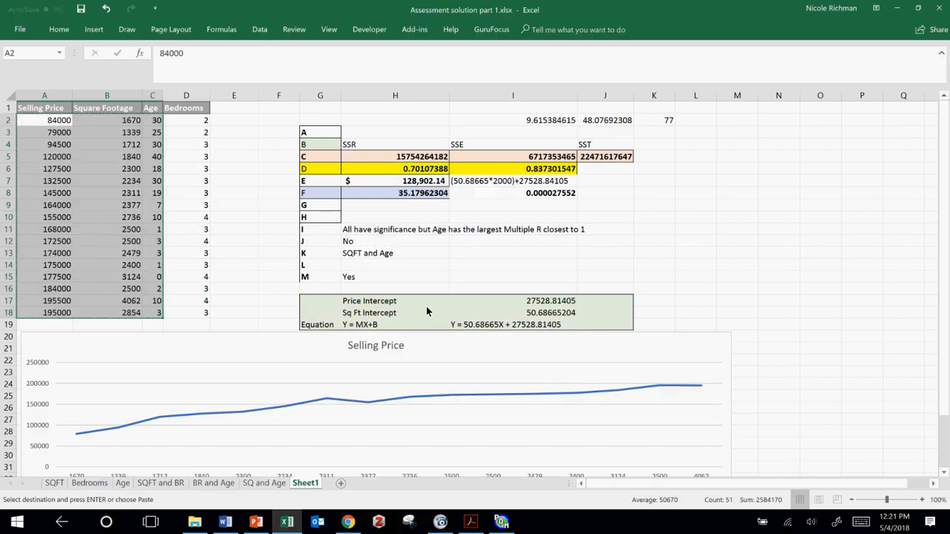
key(alt+Tab)
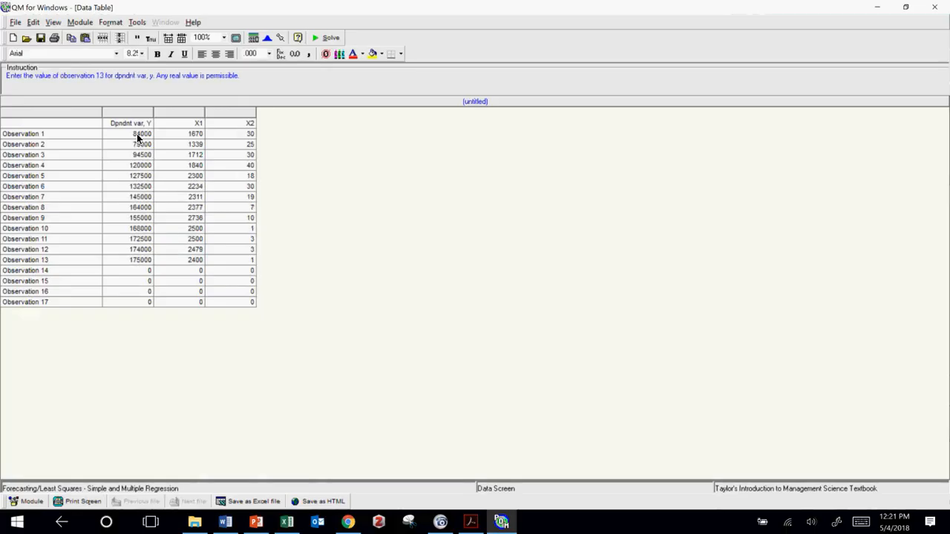
- Name the dependent variable "Selling Price" and the two independent variables "SFT" and "Age"
click(151, 124)
text(Selling PRic)
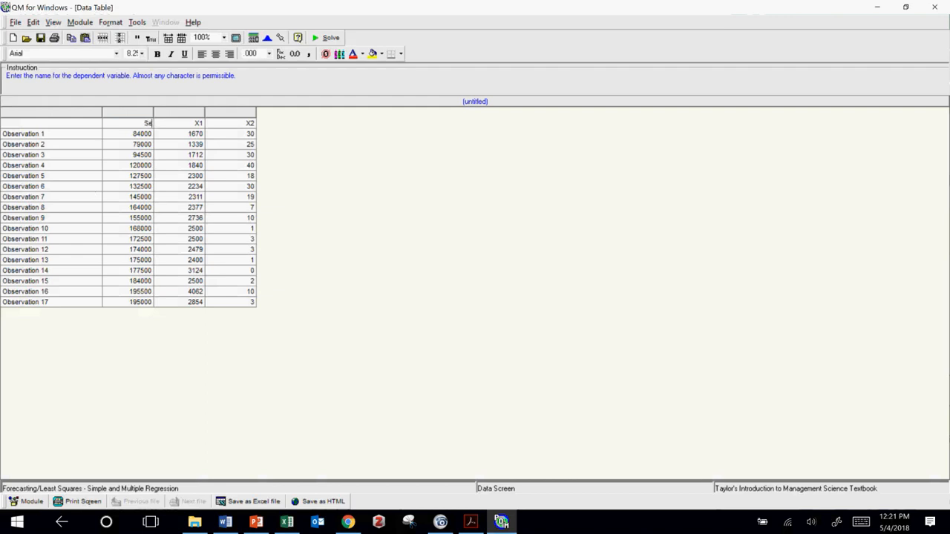
key(BackSpace)
key(BackSpace)
key(BackSpace)
text(rice)
key(Tab)
text(S)
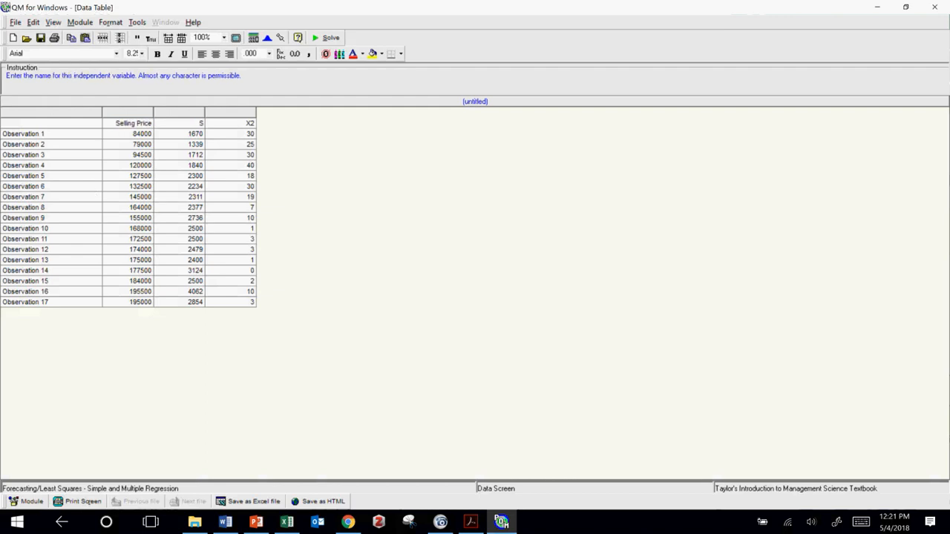
text(FT)
key(Tab)
text(Age)
click(457, 304)
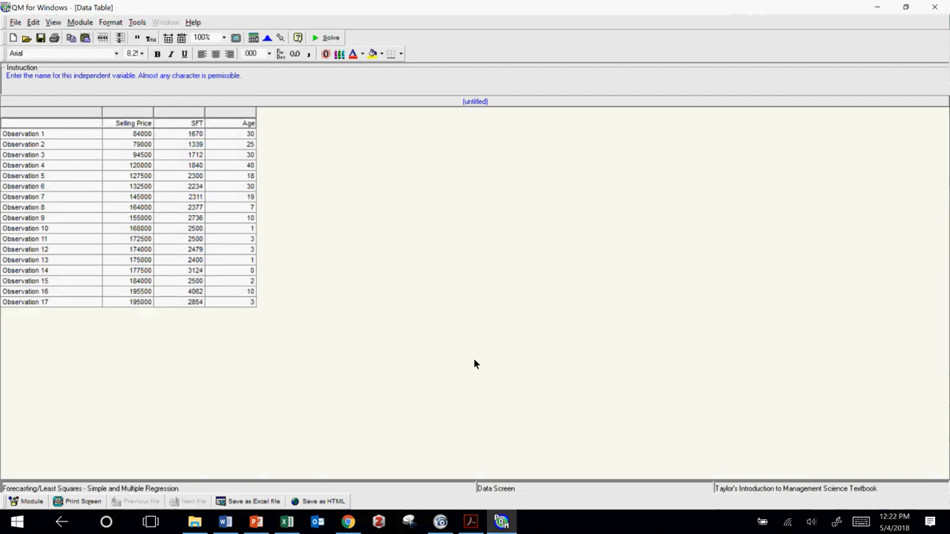
- Solve the multiple regression and review its regression line, correlation coefficient and coefficient of determination
click(315, 40)
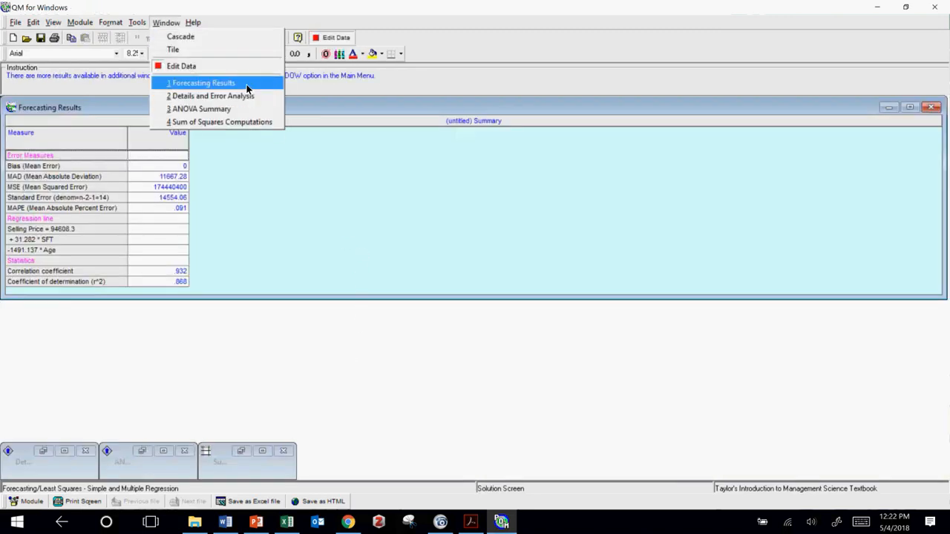
click(339, 263)
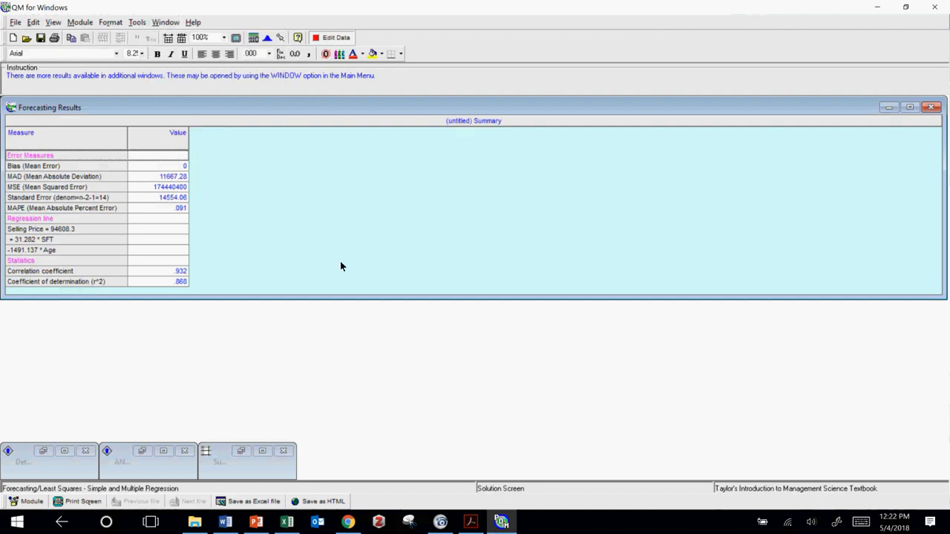
click(76, 251)
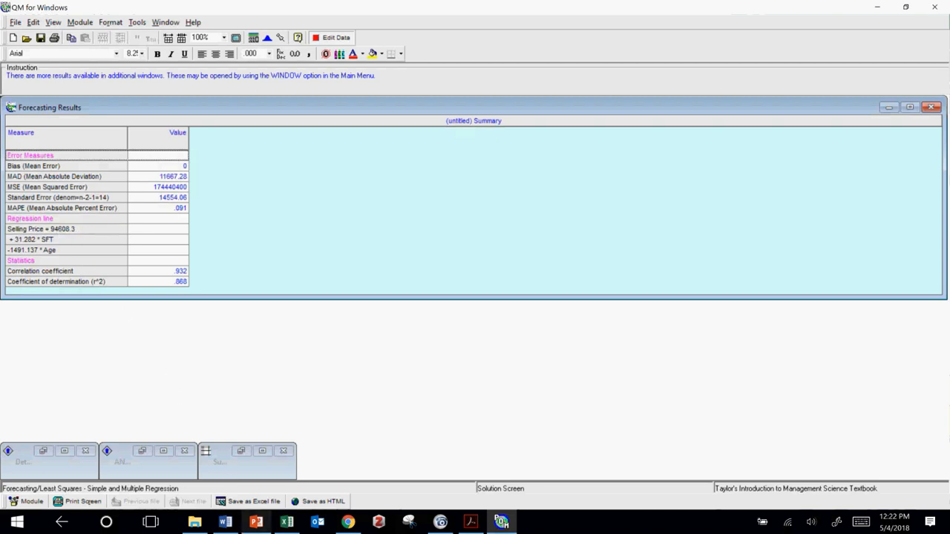
- Switch to Excel and enter "Y = ((Coeff SF)*SF)+((Coeff Age)*Age)+Intercept" in B21 of the SQ and Age sheet
click(283, 529)
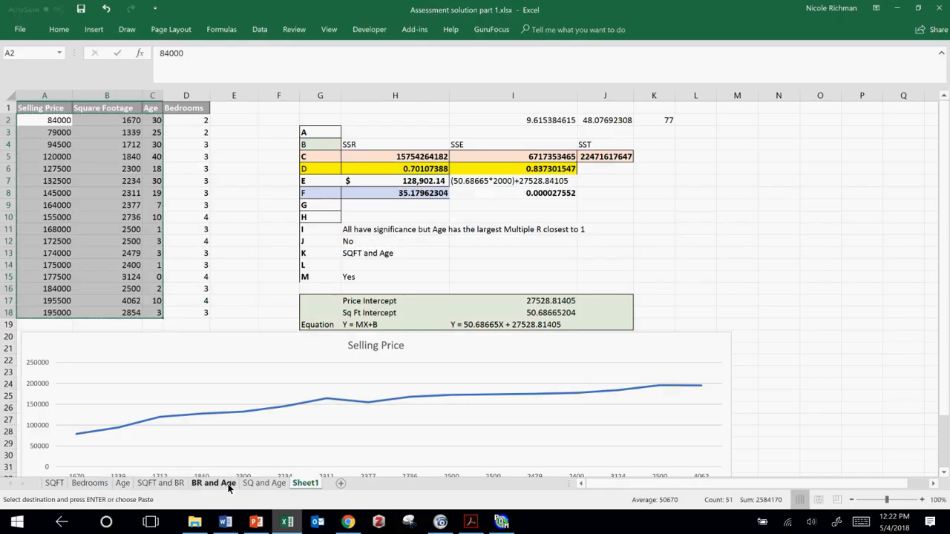
click(254, 484)
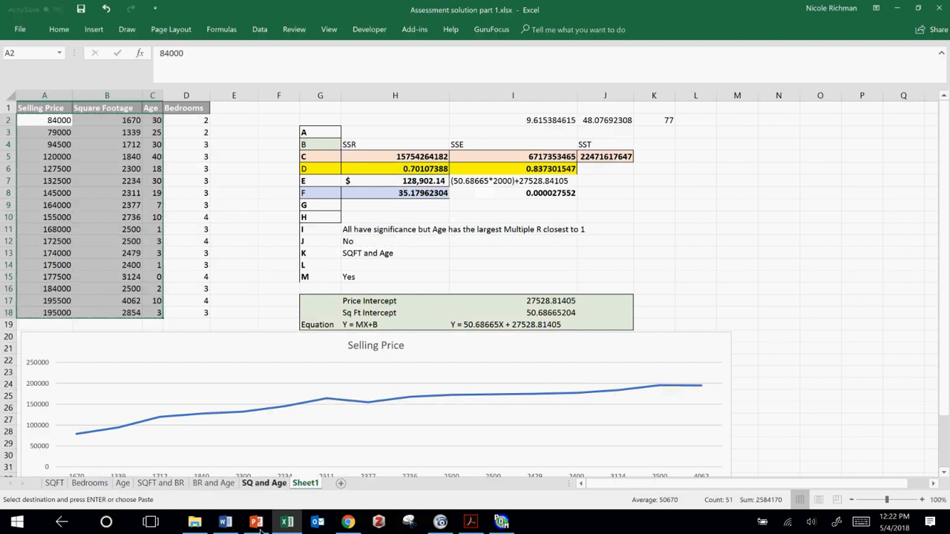
click(127, 353)
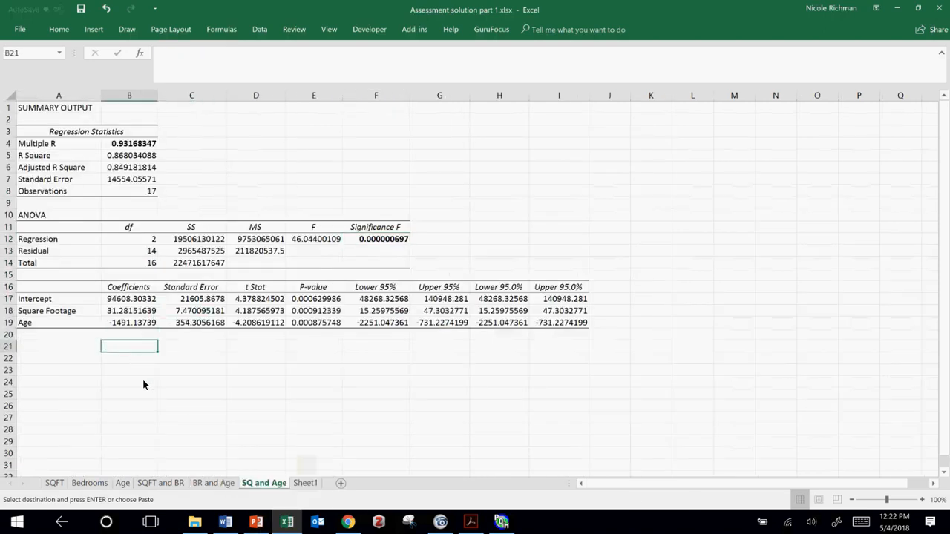
text(Y =)
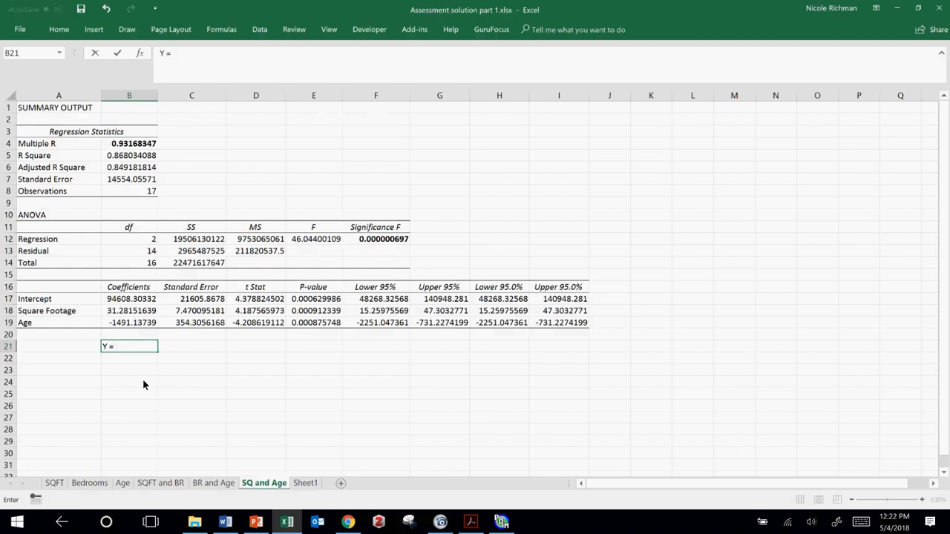
text( (Coeff SF))
click(118, 348)
text(()
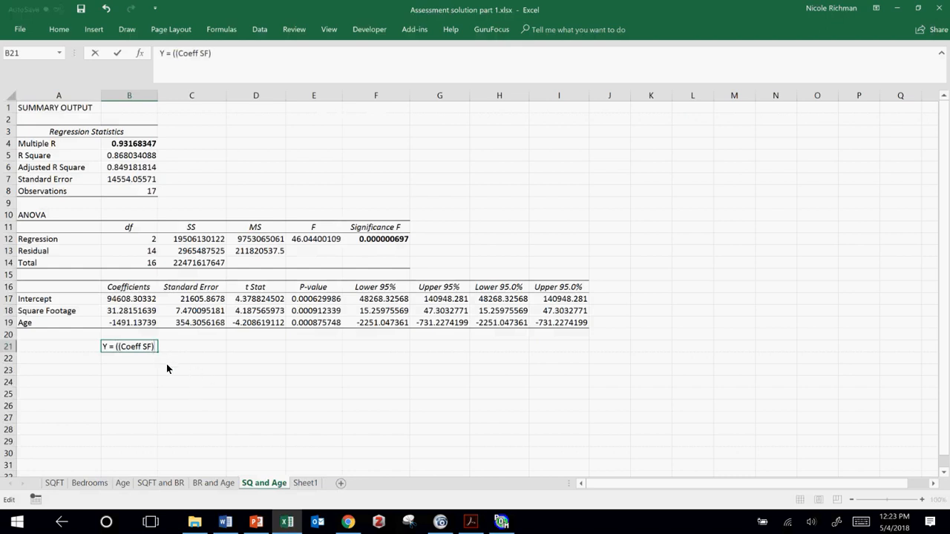
text(*SF))
text(+((Coeff Age))
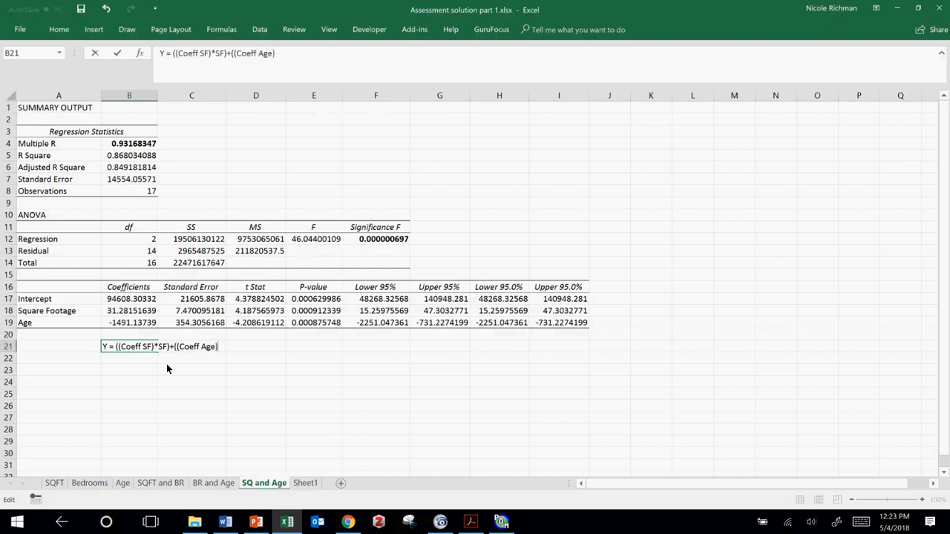
text(*Age)+Intercept)
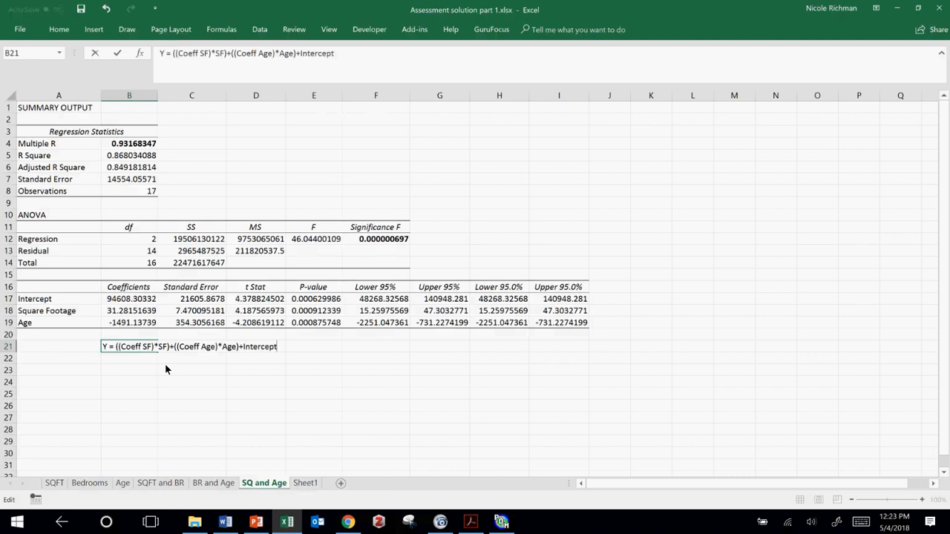
key(Return)
- Enter the equation with its coefficients, "Y = 31.28*SF + -1491.14*Age + 94608.30", in B22
text(Y)
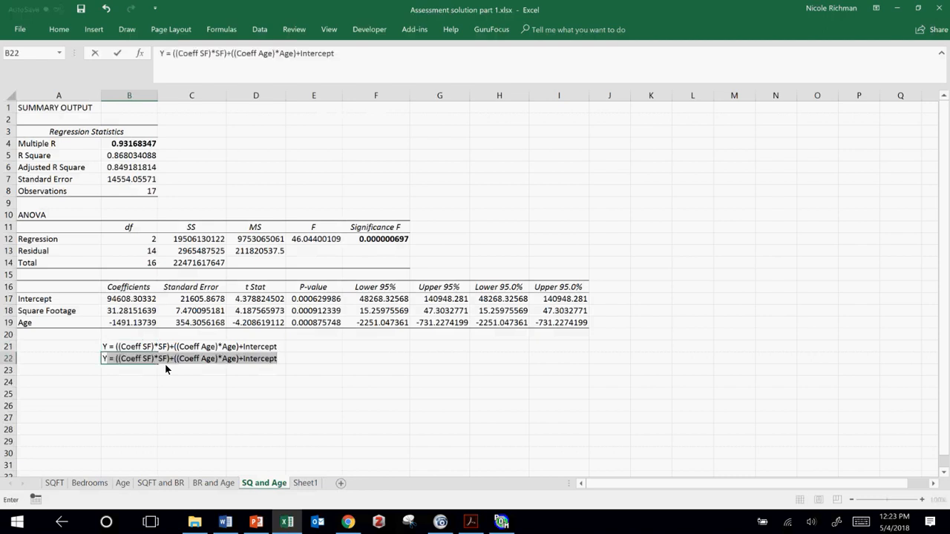
text( = 310)
key(BackSpace)
text(.28)
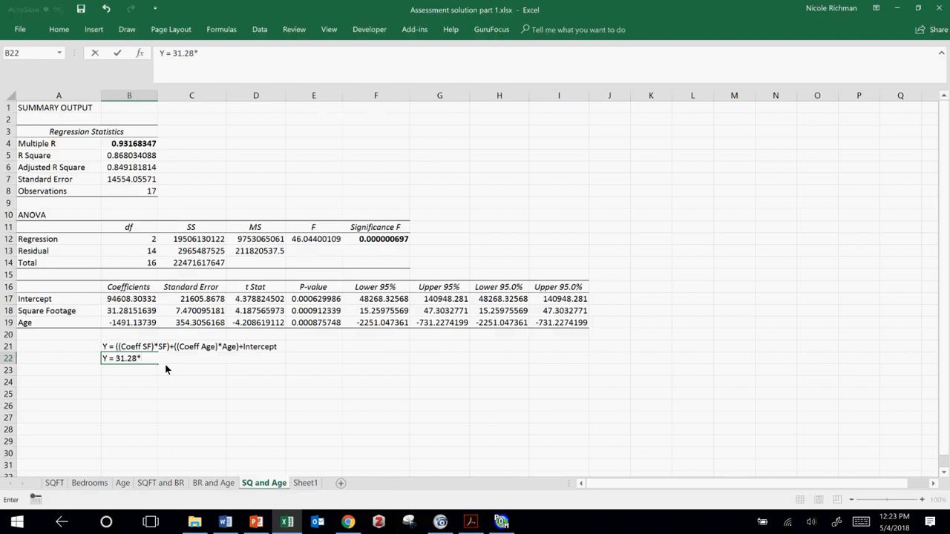
text(*SF)
text(+ -1491.14*Age)
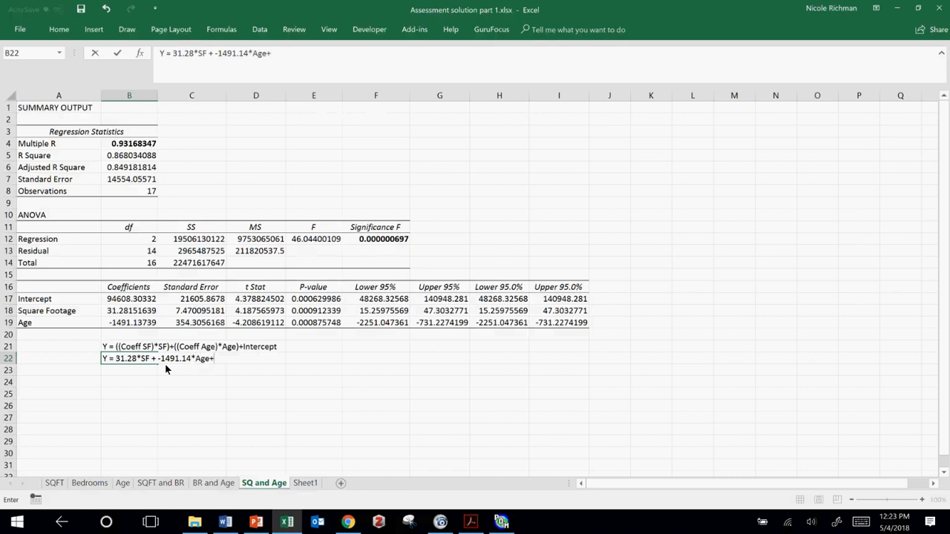
text( + 94608.30)
click(199, 404)
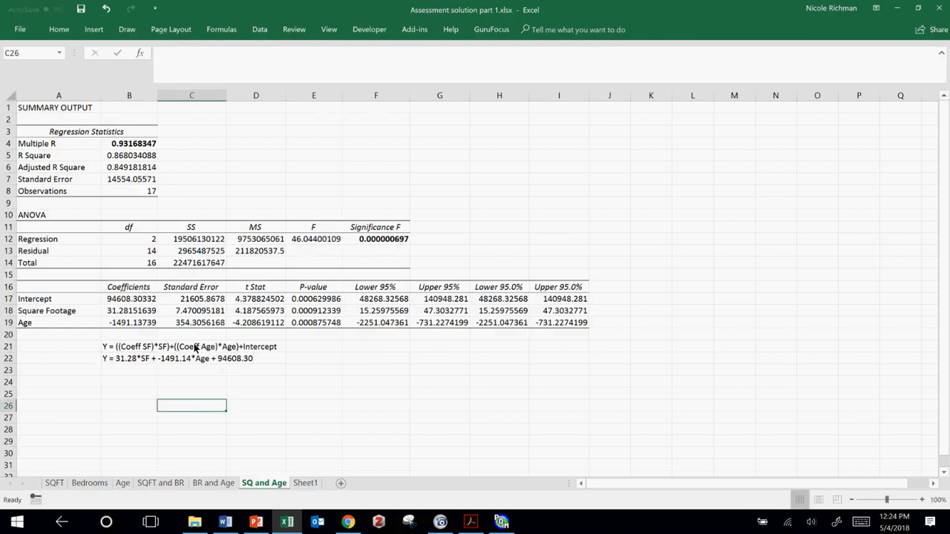
click(118, 370)
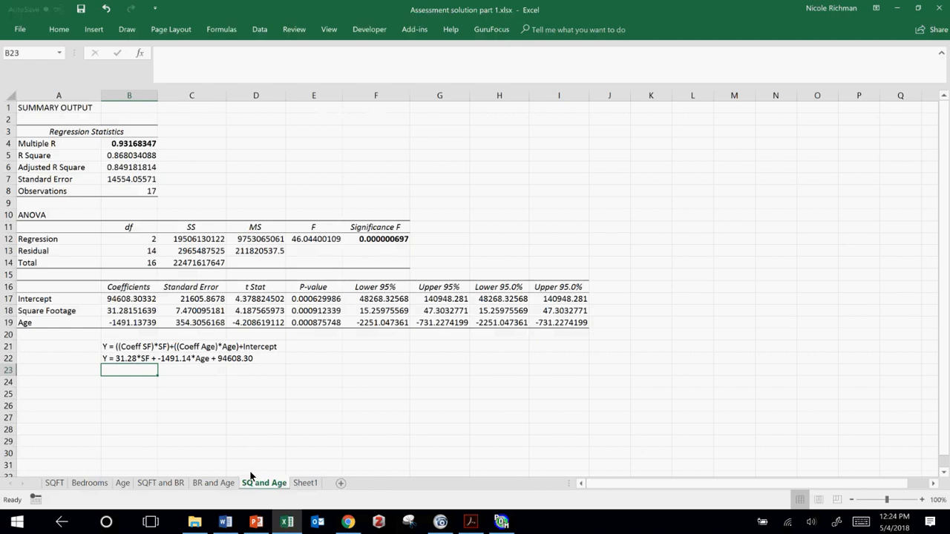
- Switch to QM for Windows, open the Sum of Squares Computations and widen the squared-deviation columns to read the SSE and SSR totals
click(501, 522)
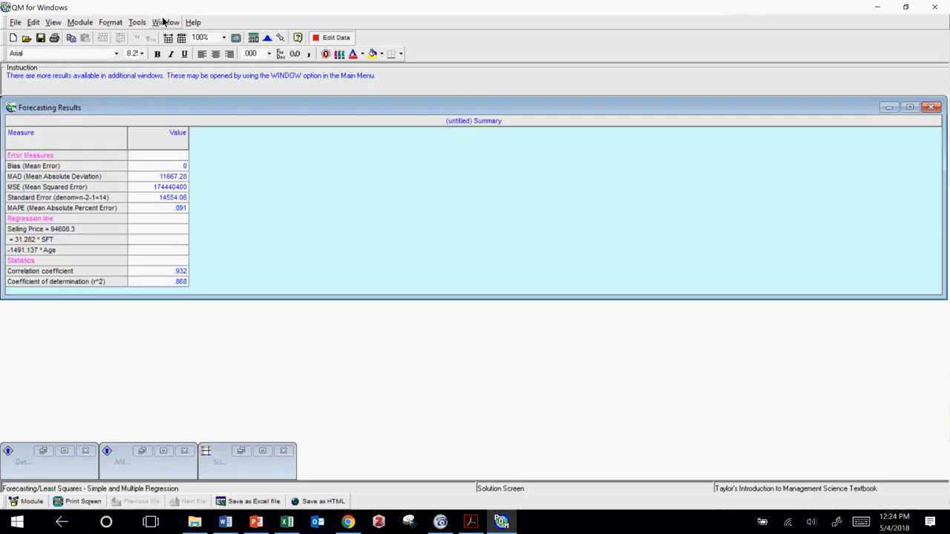
click(166, 22)
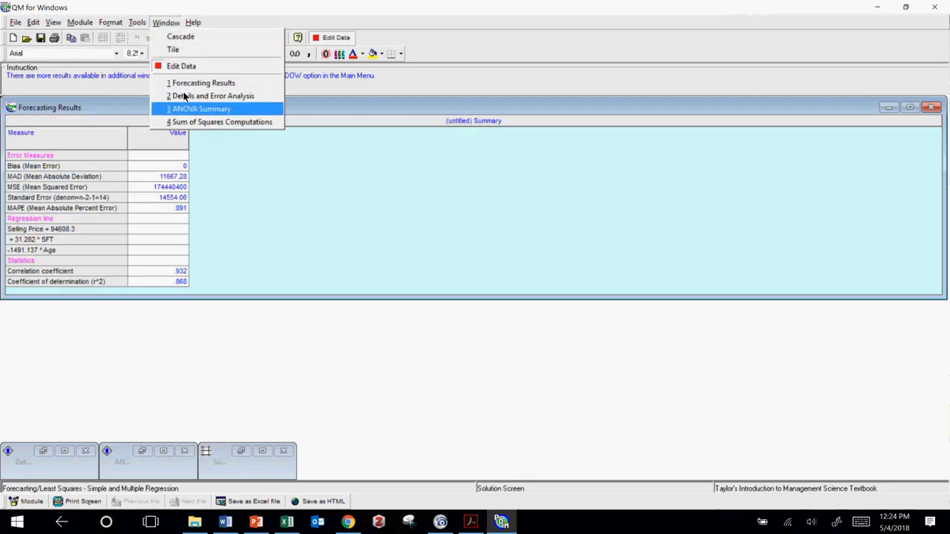
click(175, 123)
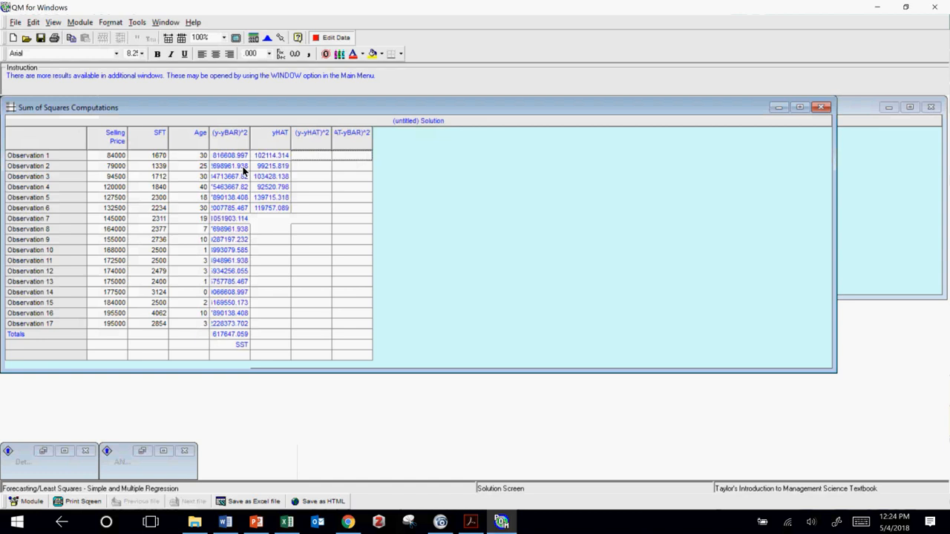
drag(333, 149, 484, 146)
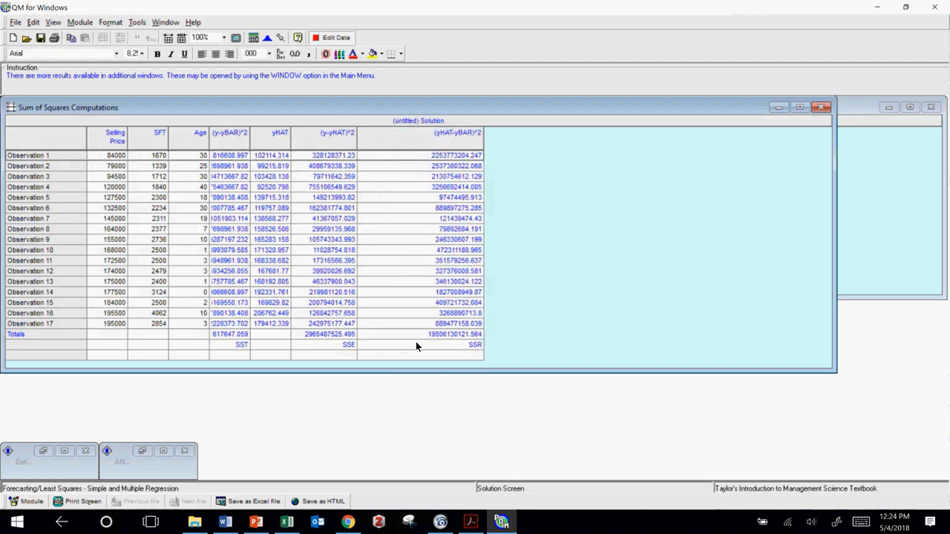
- Widen the (y-yBAR)^2 column to read the SST total, and bring up the Forecasting Results
click(319, 335)
drag(248, 137, 318, 154)
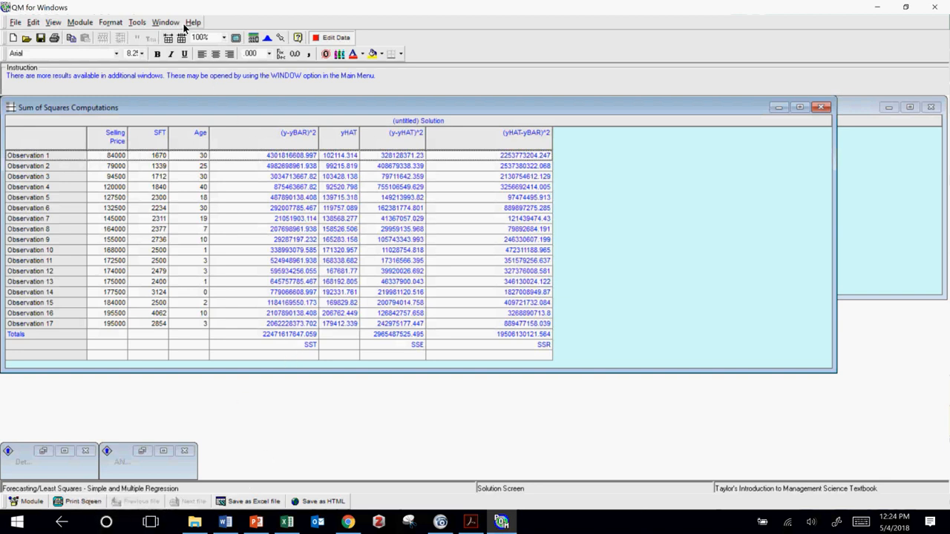
click(226, 208)
click(167, 24)
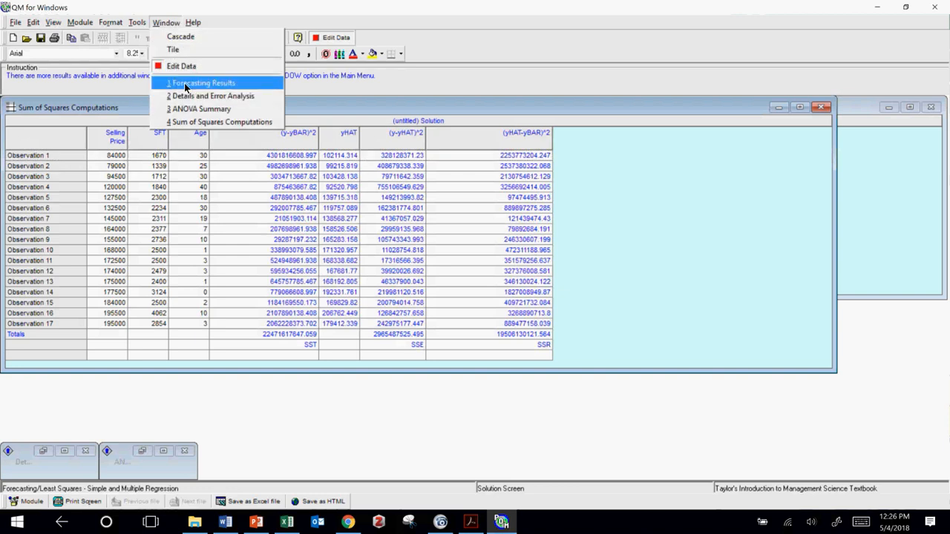
click(184, 82)
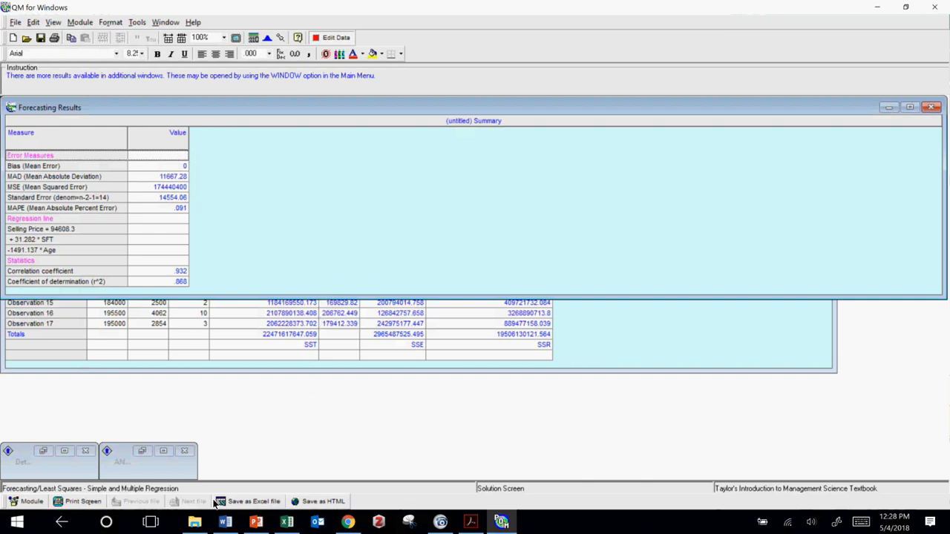
- Move the Forecasting Results window aside to examine the Sum of Squares table, and place it back above the totals
drag(318, 110, 329, 244)
drag(328, 227, 324, 170)
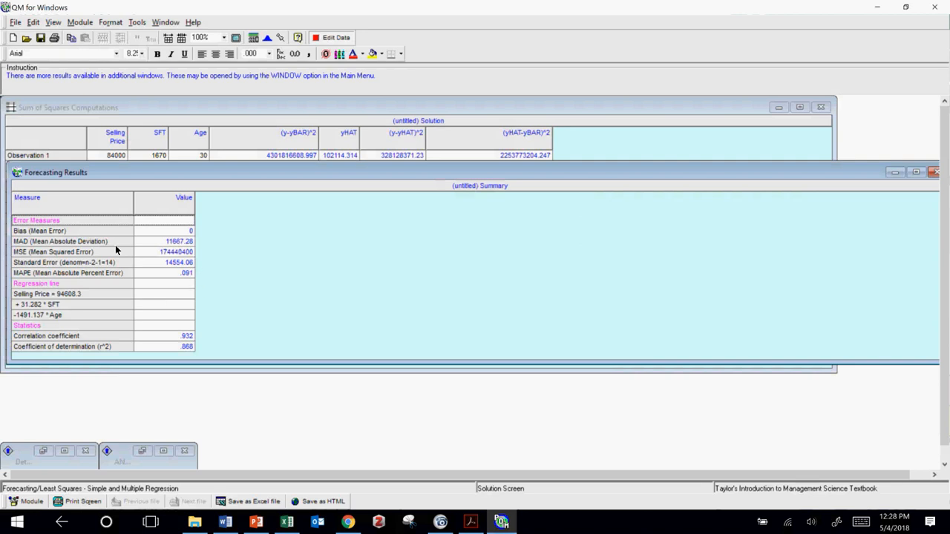
drag(277, 172, 255, 361)
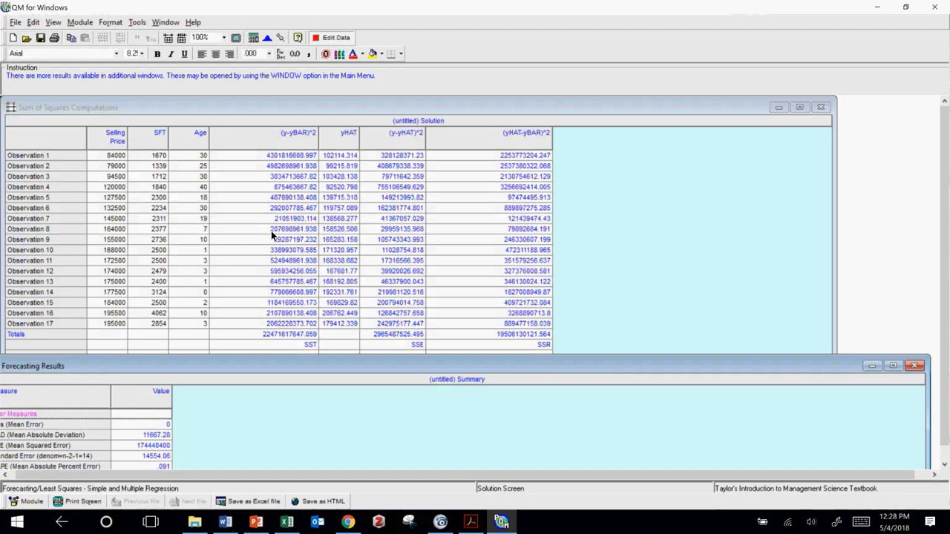
click(273, 300)
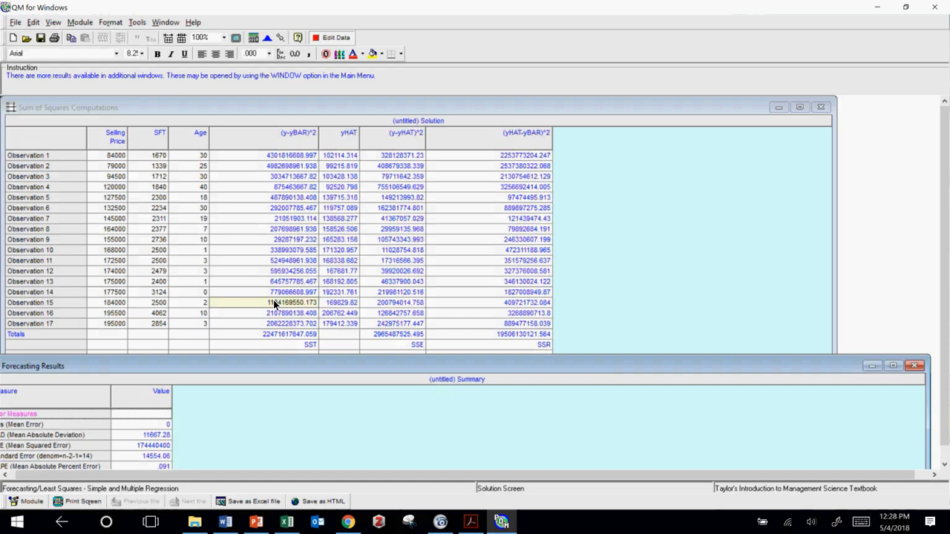
drag(296, 368, 317, 117)
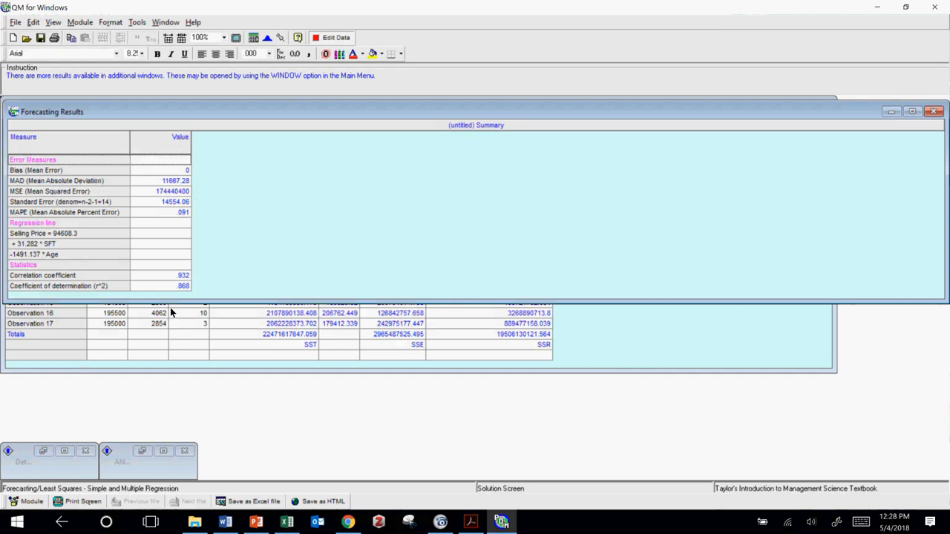
- Check the recorded answers on Sheet1 in Excel, and return to QM for Windows to look over the available result windows
click(283, 527)
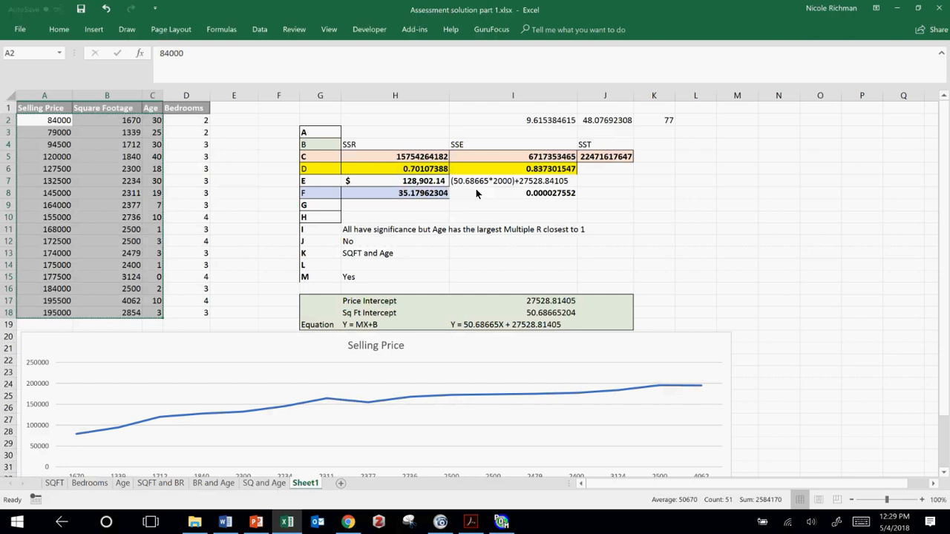
click(502, 522)
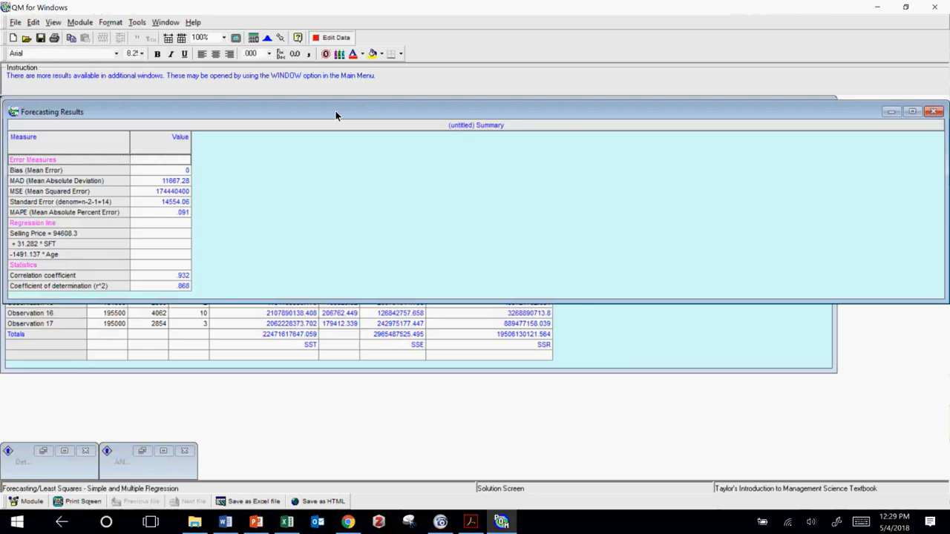
click(168, 23)
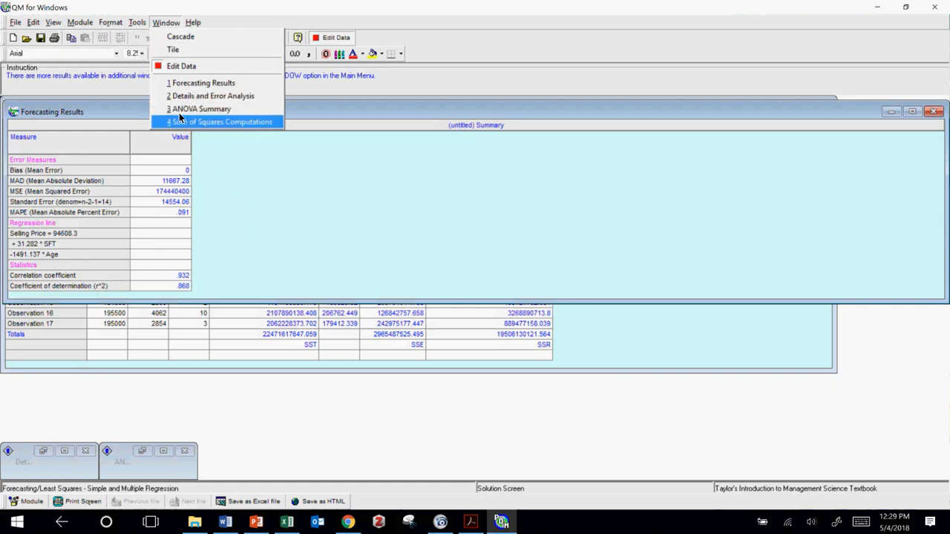
click(390, 222)
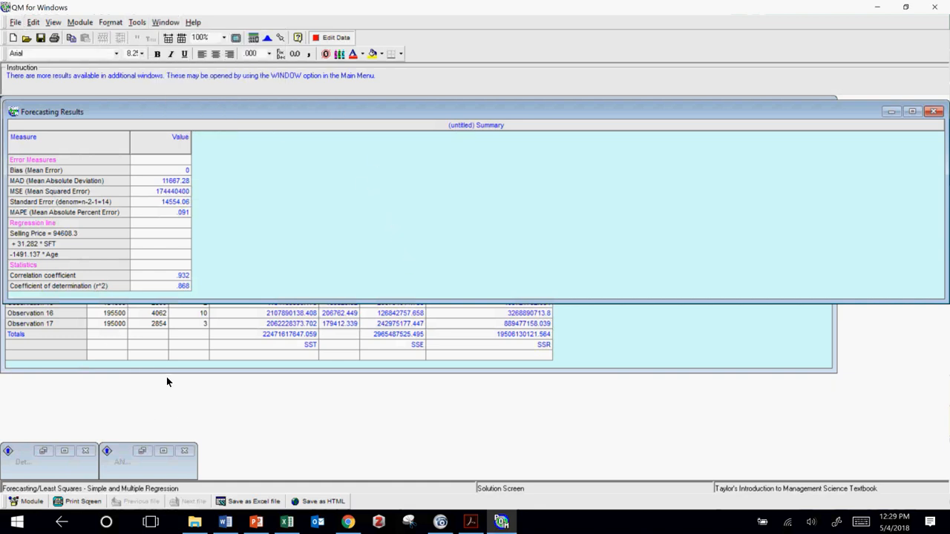
- Create a new least squares regression data set with 17 observations and 1 independent variable, without saving the modified data
click(12, 24)
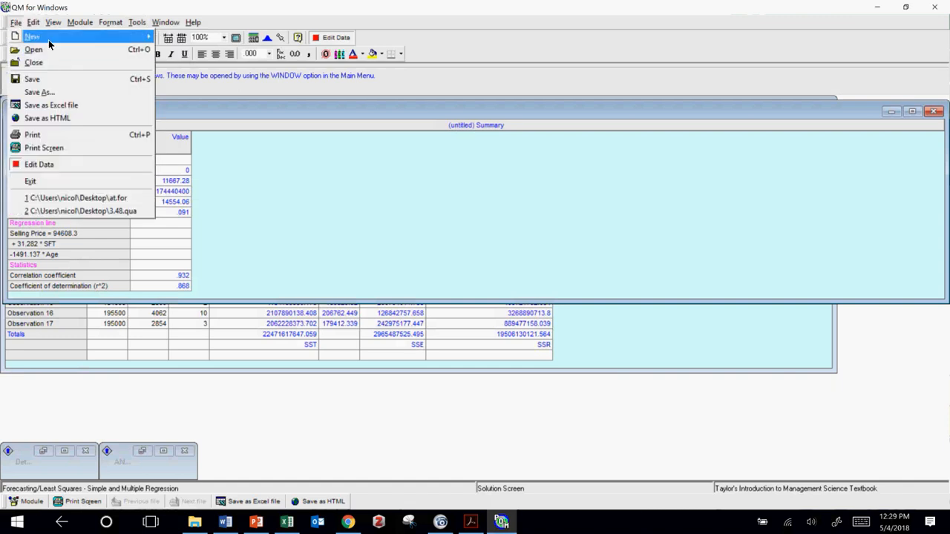
mouse_move(148, 36)
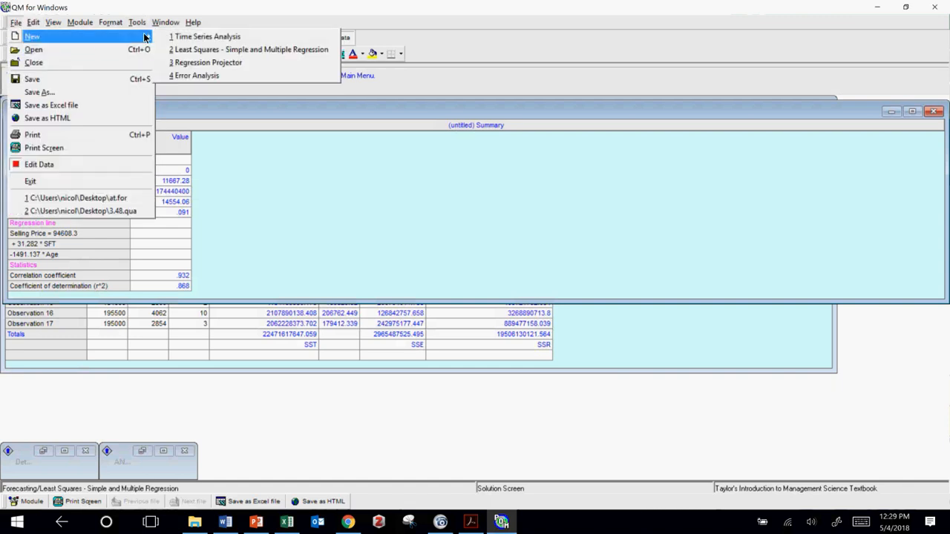
click(207, 50)
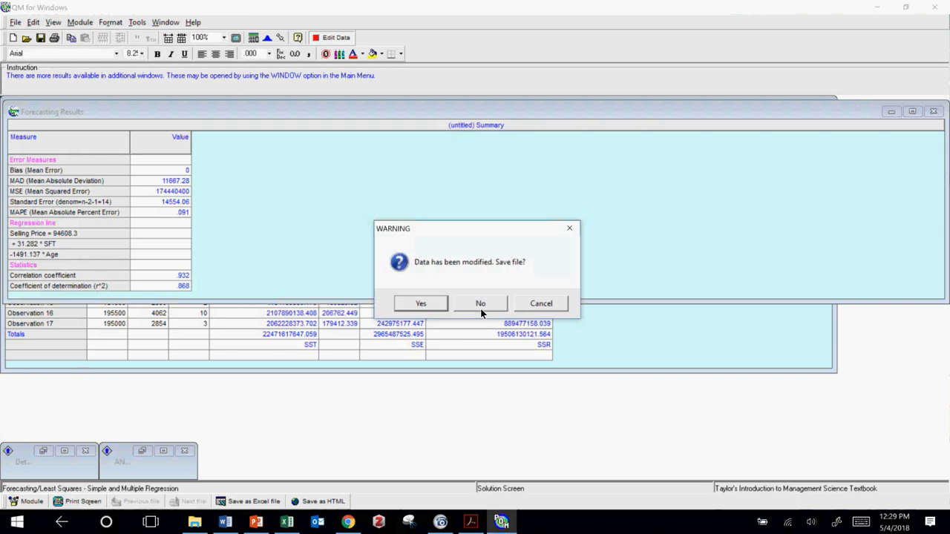
click(462, 306)
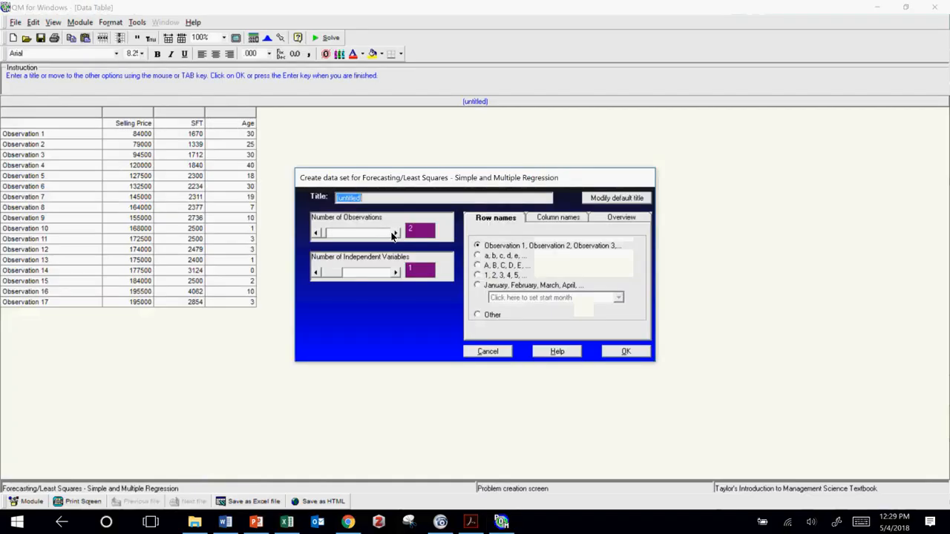
click(393, 234)
double_click(394, 234)
click(396, 235)
click(396, 234)
click(396, 234)
click(396, 234)
click(396, 234)
click(395, 235)
click(396, 234)
click(395, 234)
click(395, 235)
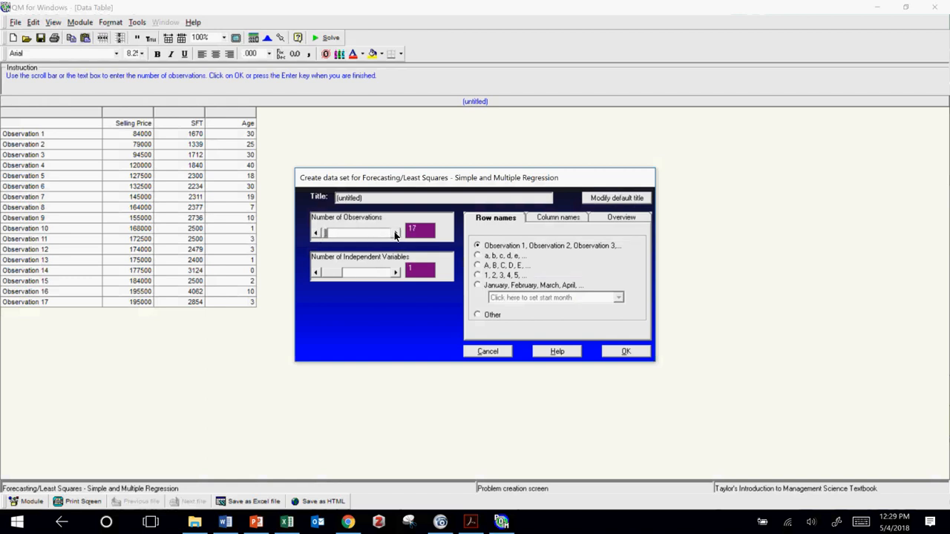
click(616, 354)
- Copy the Selling Price and Square Footage values in A2:B18 from Excel into the new QM for Windows data table
key(alt+Tab)
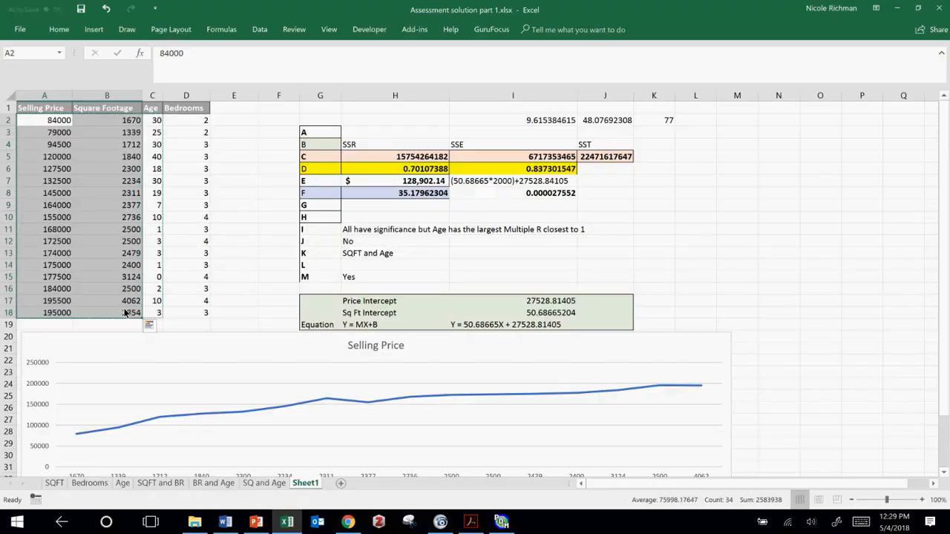
key(ctrl+c)
key(alt+Tab)
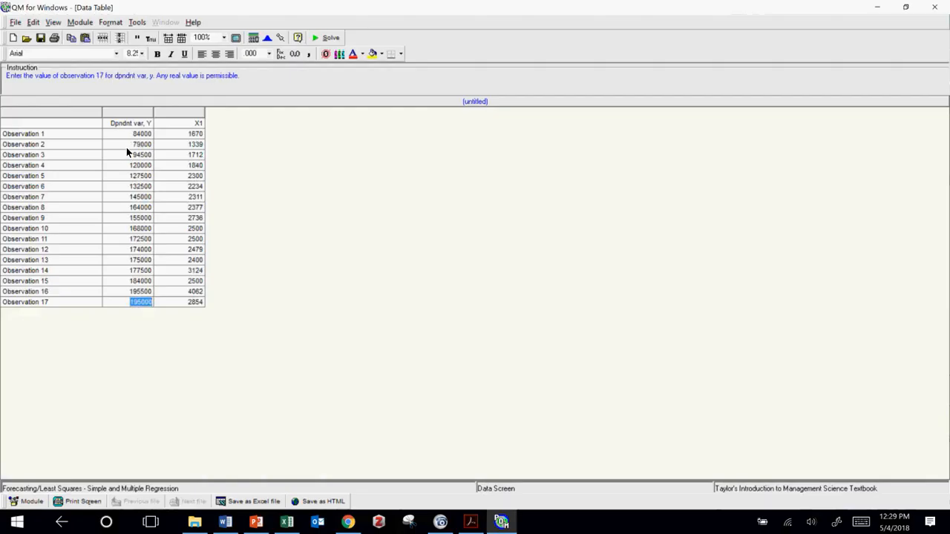
- Solve the simple regression and open its graph of data and forecasts
click(330, 37)
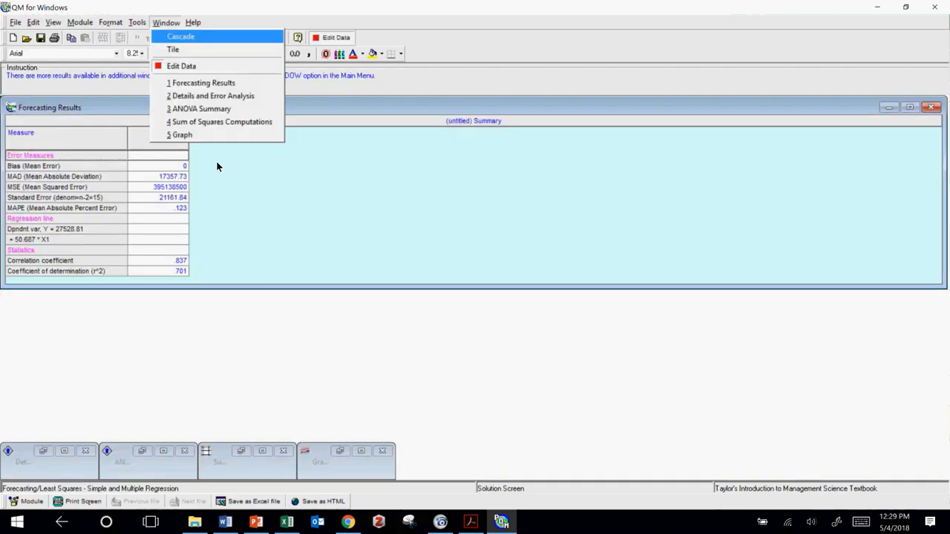
click(178, 135)
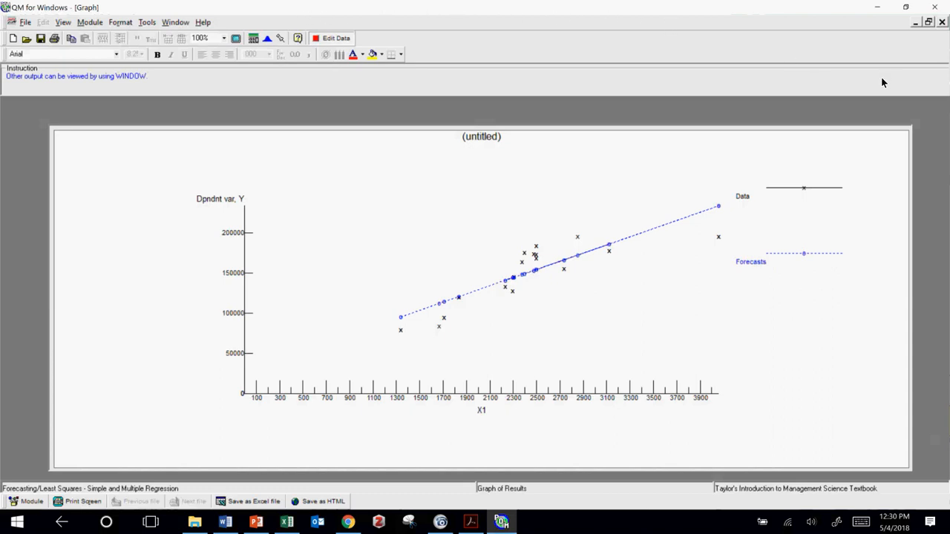
click(839, 73)
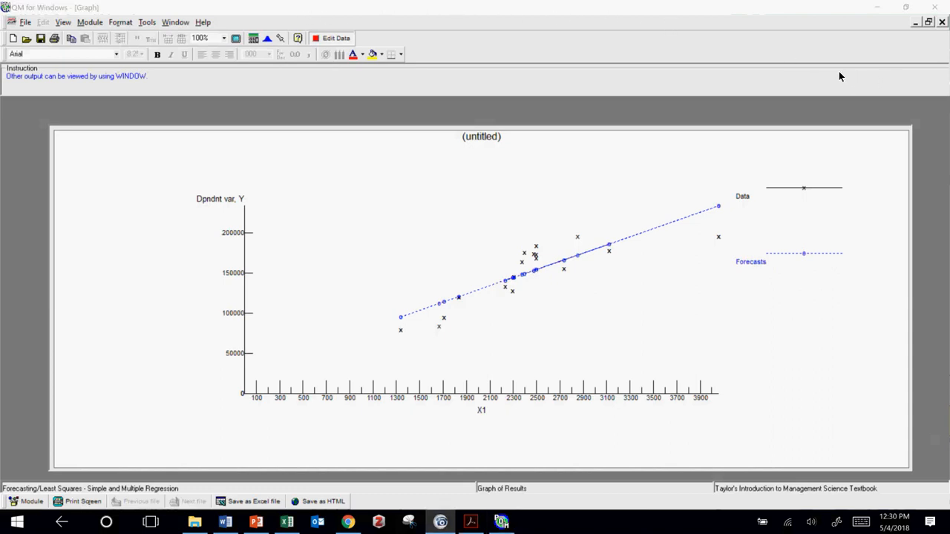